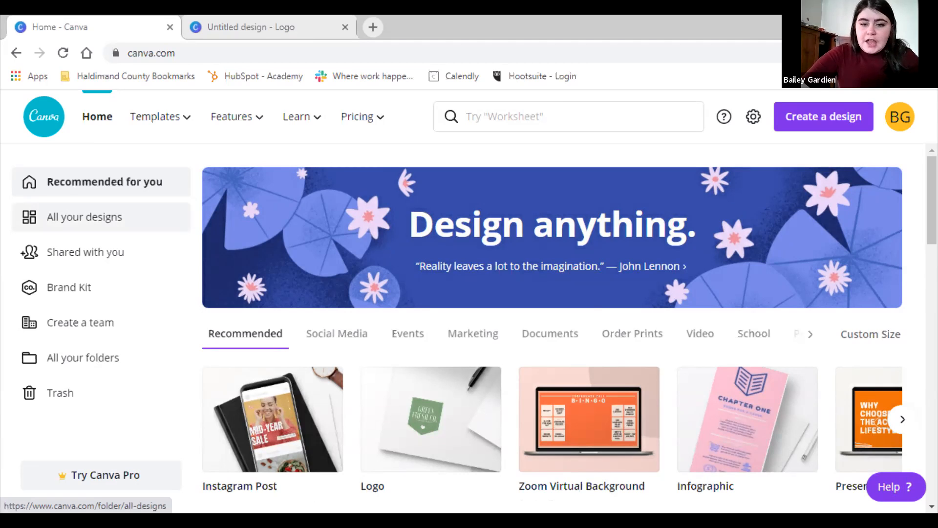
{"action": "left_click", "coordinate": [84, 217]}
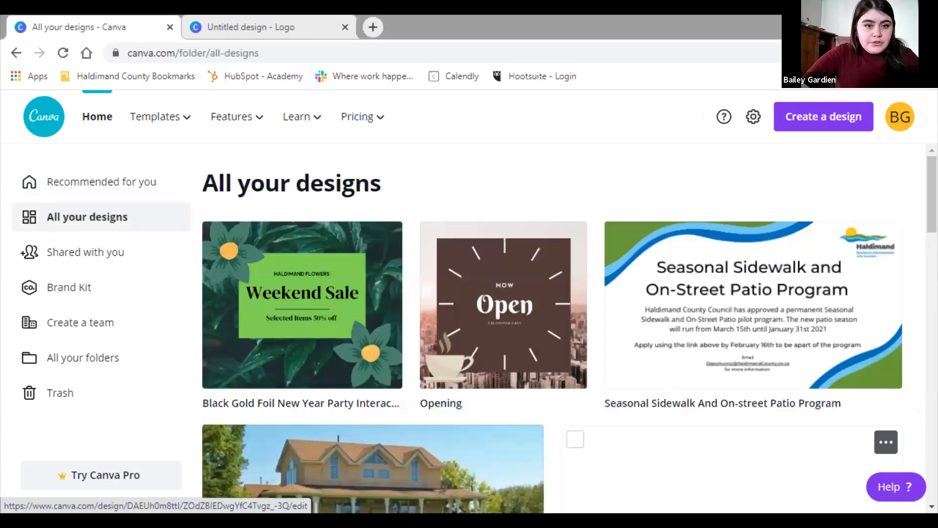
{"action": "scroll", "coordinate": [569, 327], "scroll_direction": "down", "scroll_amount": 2}
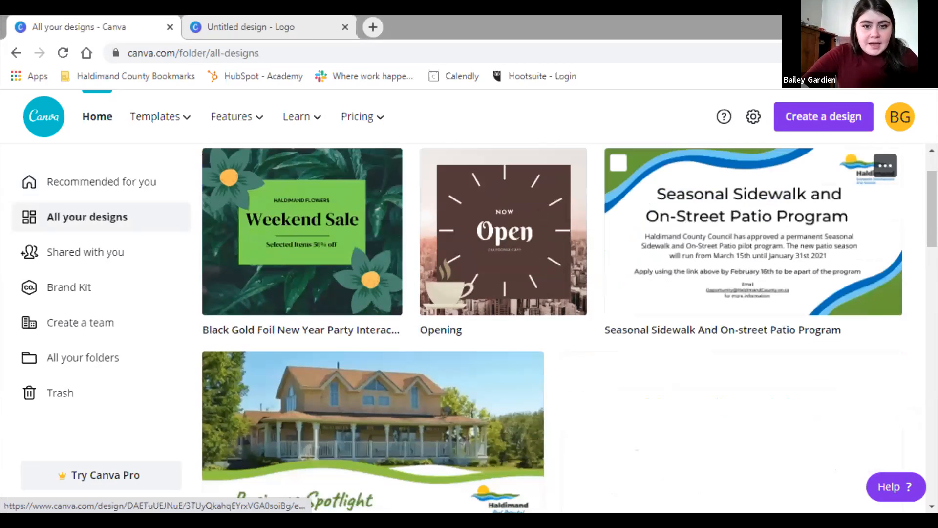
{"action": "scroll", "coordinate": [733, 322], "scroll_direction": "down", "scroll_amount": 1}
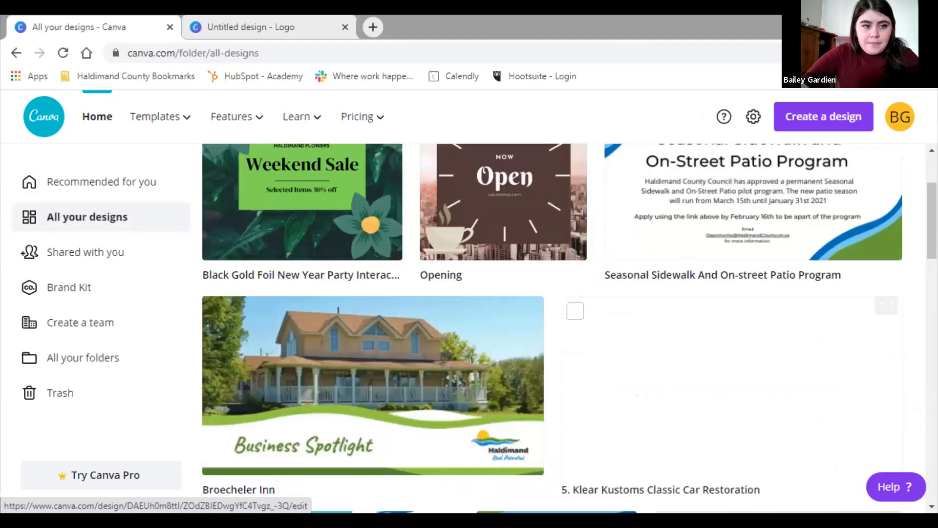
{"action": "scroll", "coordinate": [733, 342], "scroll_direction": "up", "scroll_amount": 2}
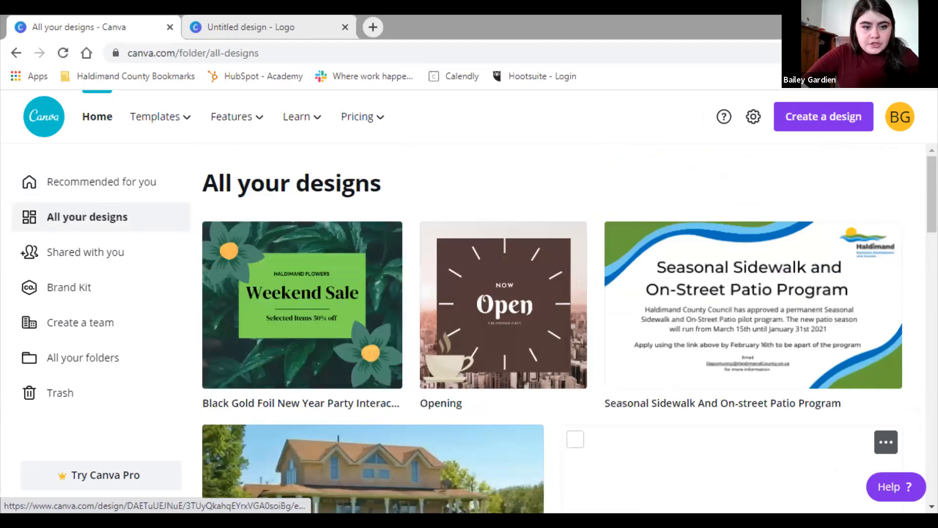
{"action": "key", "text": "alt+Left"}
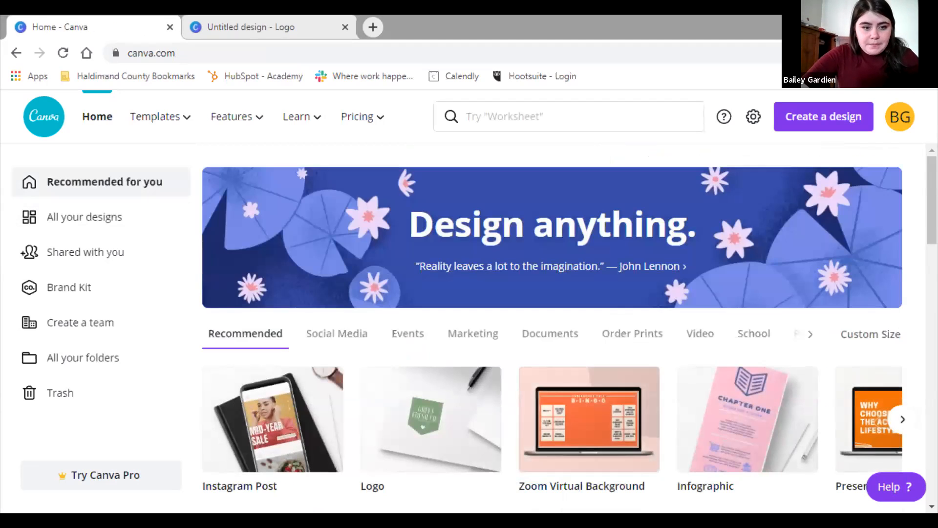
{"action": "scroll", "coordinate": [568, 318], "scroll_direction": "down", "scroll_amount": 1}
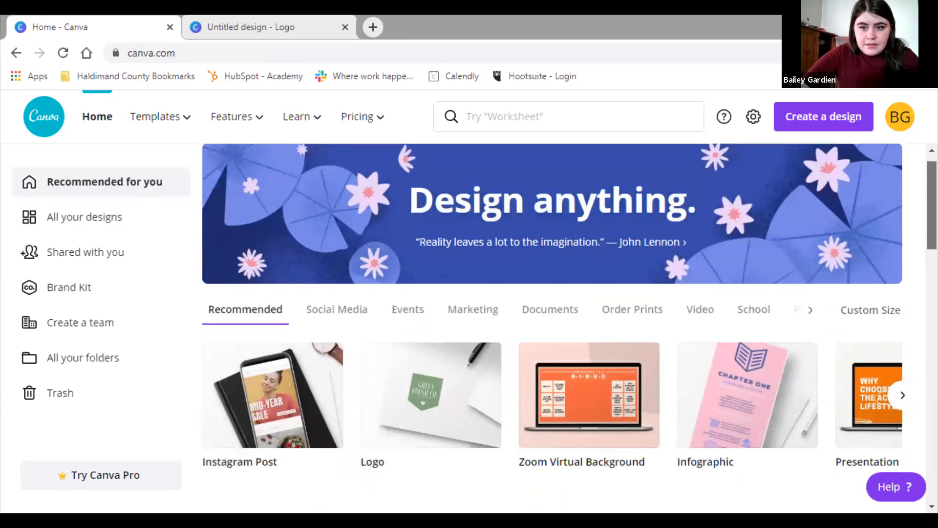
{"action": "scroll", "coordinate": [569, 327], "scroll_direction": "down", "scroll_amount": 2}
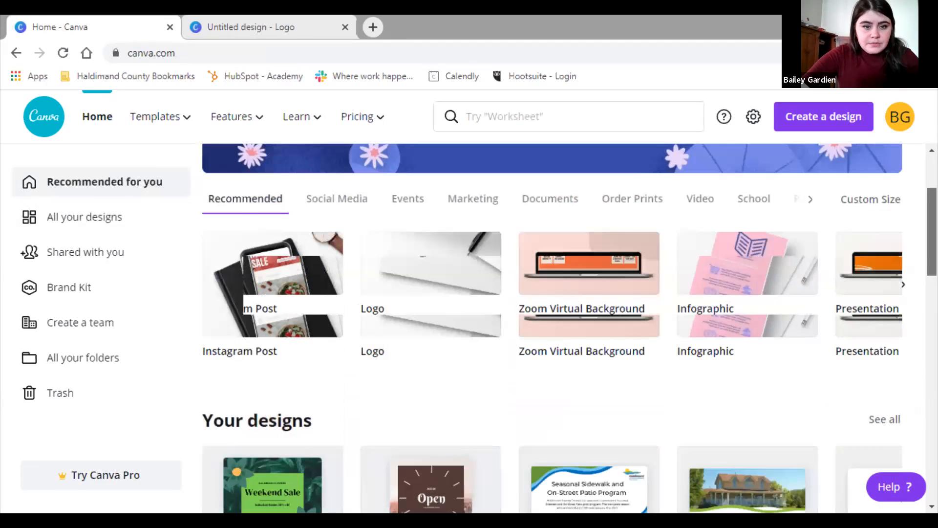
{"action": "scroll", "coordinate": [569, 328], "scroll_direction": "down", "scroll_amount": 1}
{"action": "scroll", "coordinate": [274, 322], "scroll_direction": "down", "scroll_amount": 3}
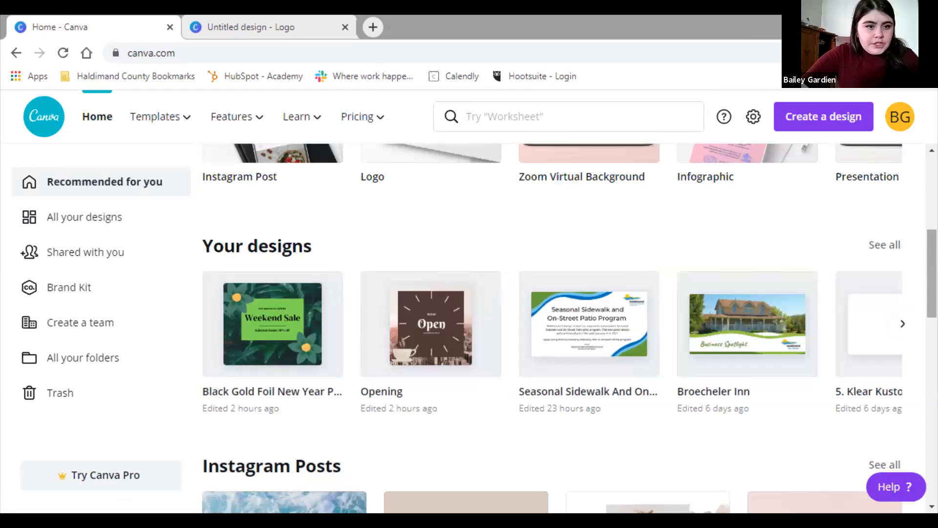
Open Shared with you, then the Brand Kit, which brings up the team setup prompt
{"action": "left_click", "coordinate": [85, 251]}
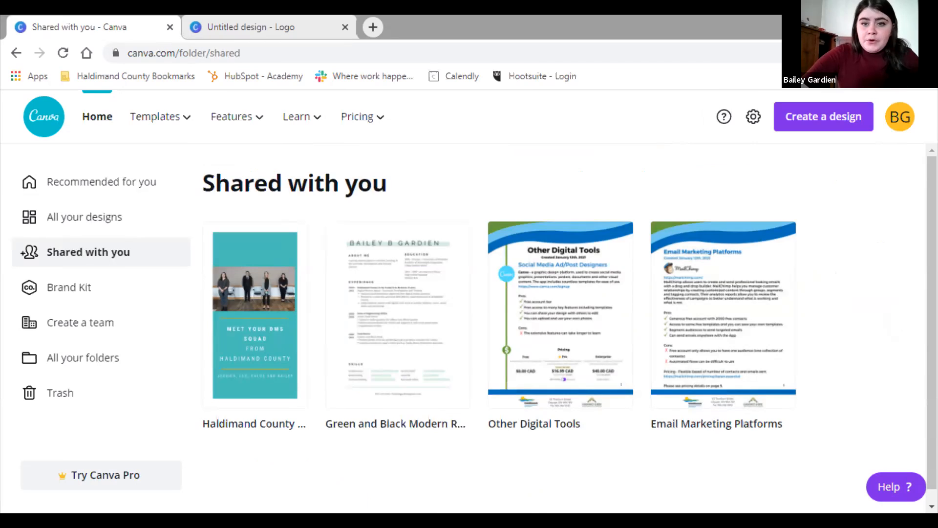
{"action": "left_click", "coordinate": [71, 287]}
{"action": "scroll", "coordinate": [552, 332], "scroll_direction": "down", "scroll_amount": 2}
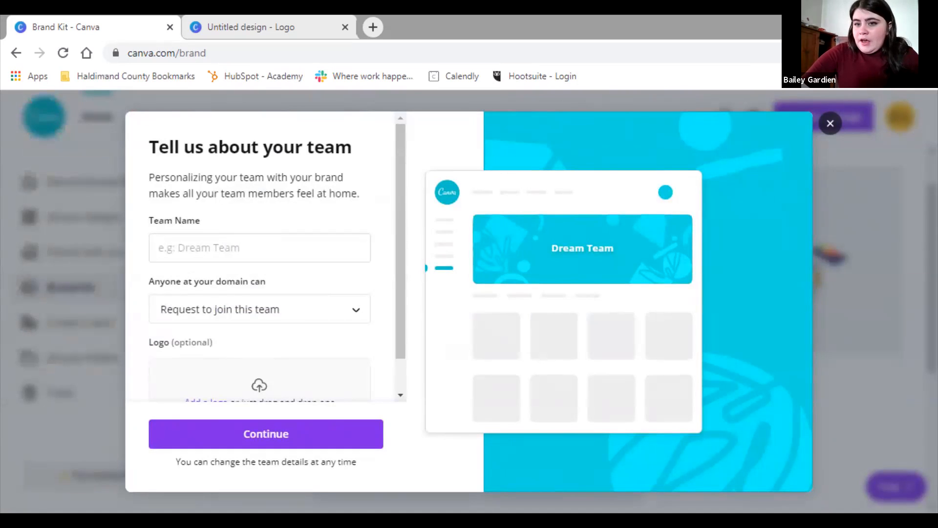
Close the team setup dialog and go back to the Recommended for you Home view
{"action": "key", "text": "Escape"}
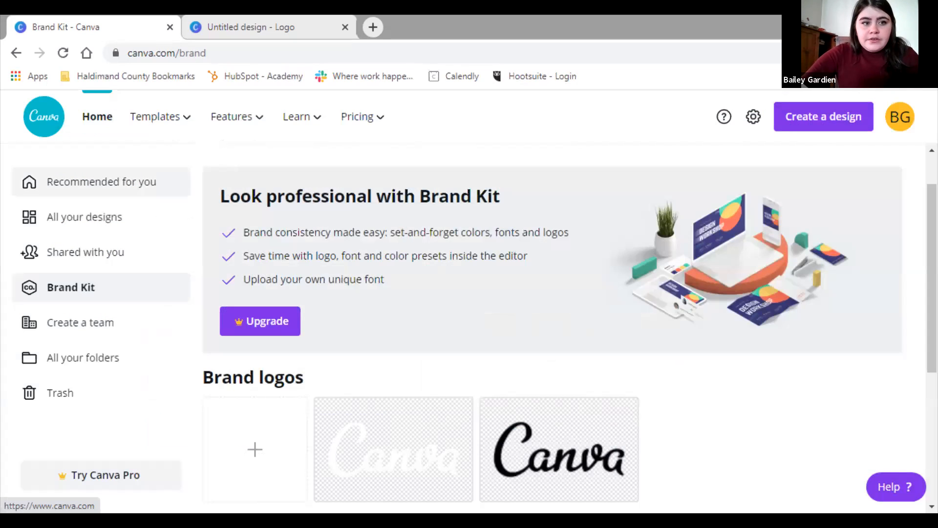
{"action": "left_click", "coordinate": [101, 182]}
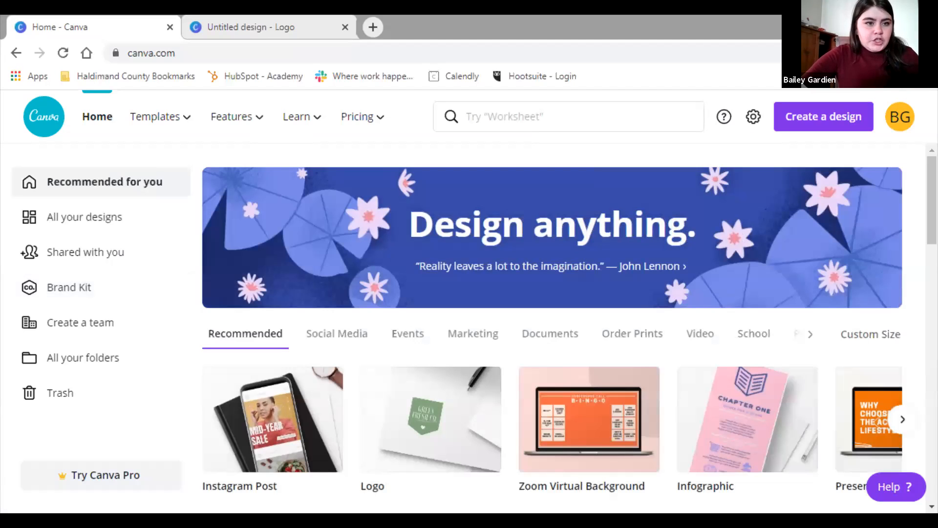
{"action": "mouse_move", "coordinate": [155, 117]}
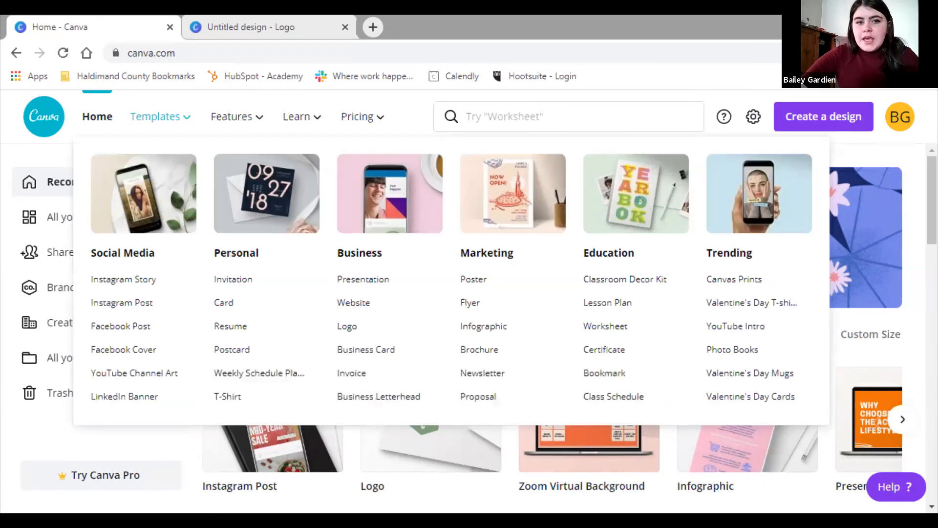
{"action": "mouse_move", "coordinate": [232, 117]}
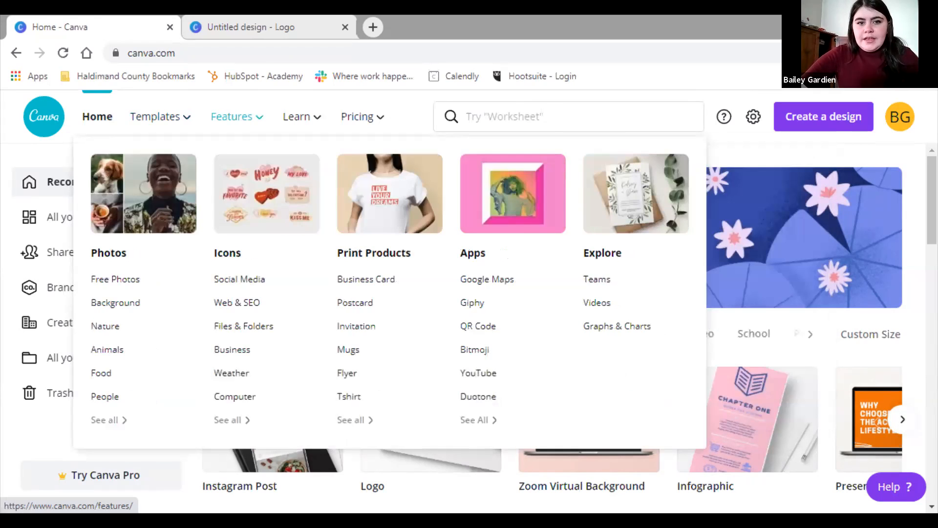
{"action": "left_click", "coordinate": [504, 117]}
{"action": "scroll", "coordinate": [568, 241], "scroll_direction": "down", "scroll_amount": 3}
{"action": "scroll", "coordinate": [569, 241], "scroll_direction": "down", "scroll_amount": 2}
{"action": "scroll", "coordinate": [568, 242], "scroll_direction": "up", "scroll_amount": 5}
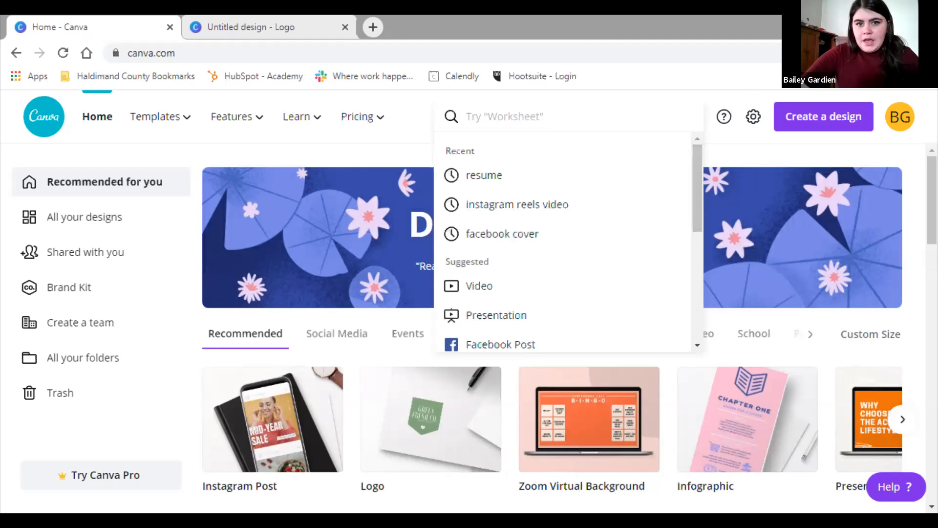
{"action": "key", "text": "Escape"}
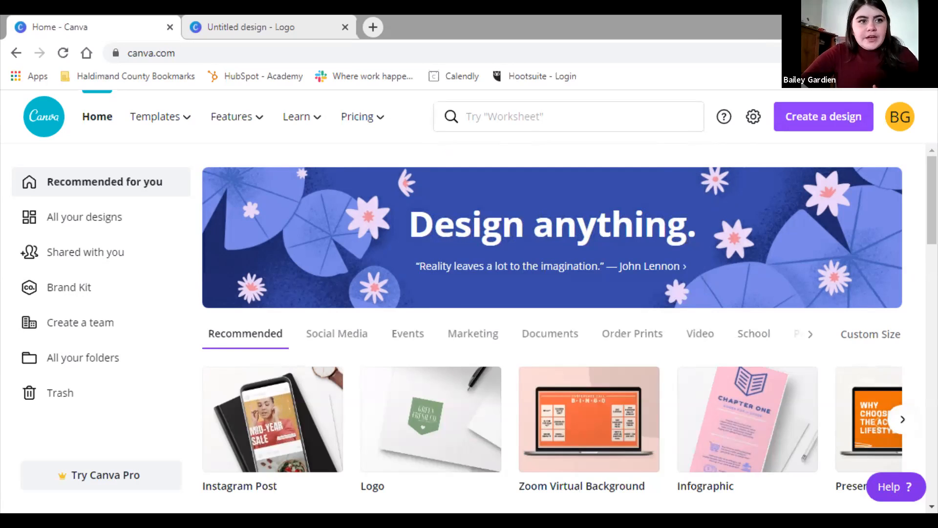
Look at the Create a design options, including Custom size, then create an Instagram Post design
{"action": "left_click", "coordinate": [823, 117]}
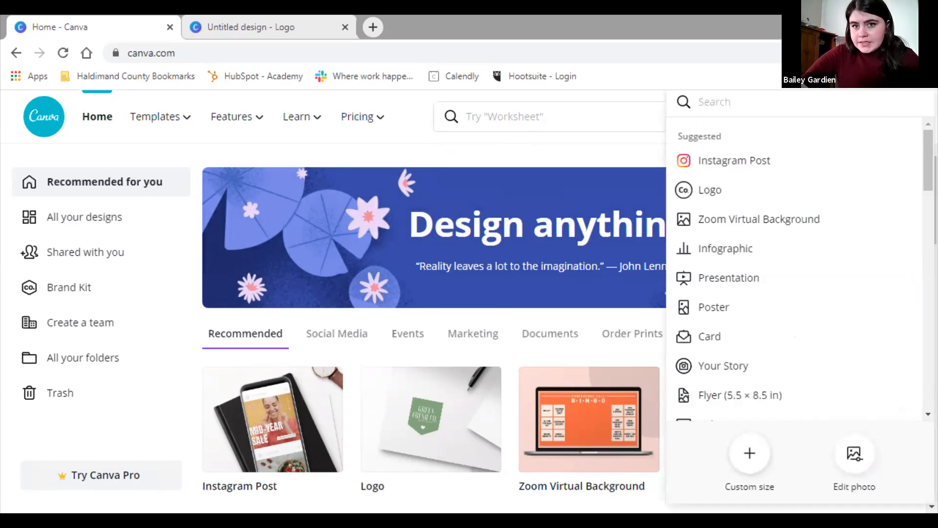
{"action": "left_click", "coordinate": [750, 453]}
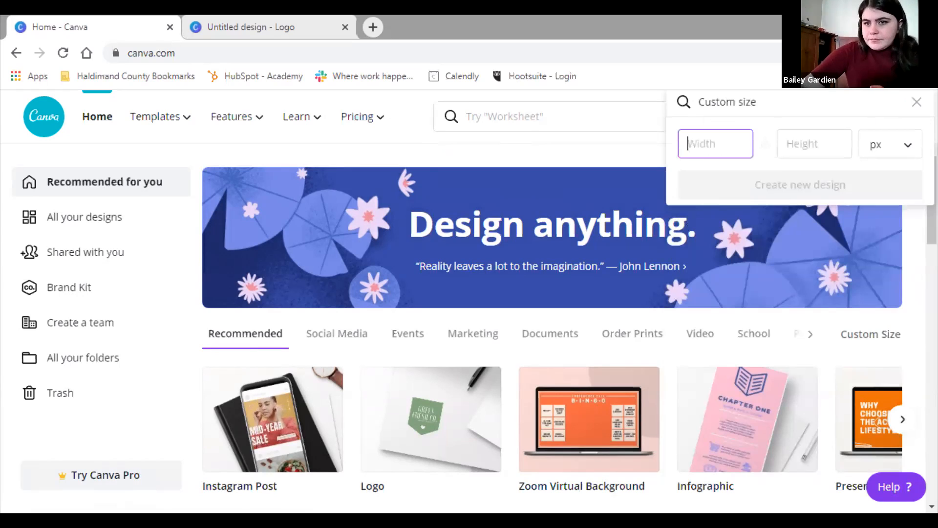
{"action": "left_click", "coordinate": [916, 101]}
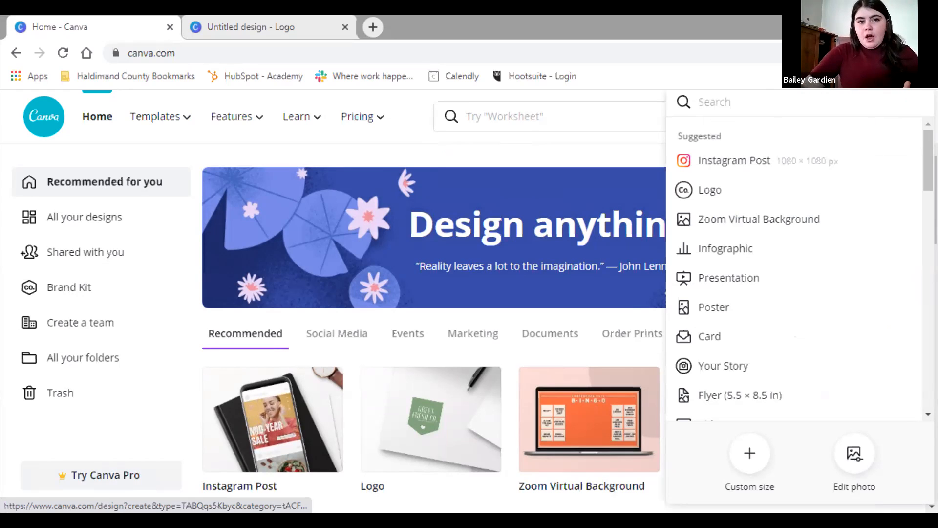
{"action": "left_click", "coordinate": [734, 160]}
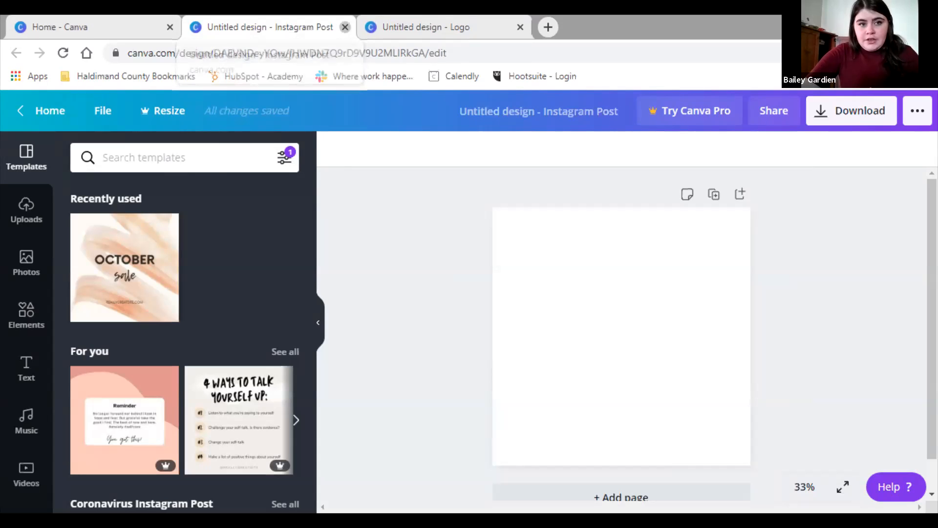
Close the blank Instagram Post and create an Instagram Story design from the 'instagram story' search
{"action": "left_click", "coordinate": [345, 27]}
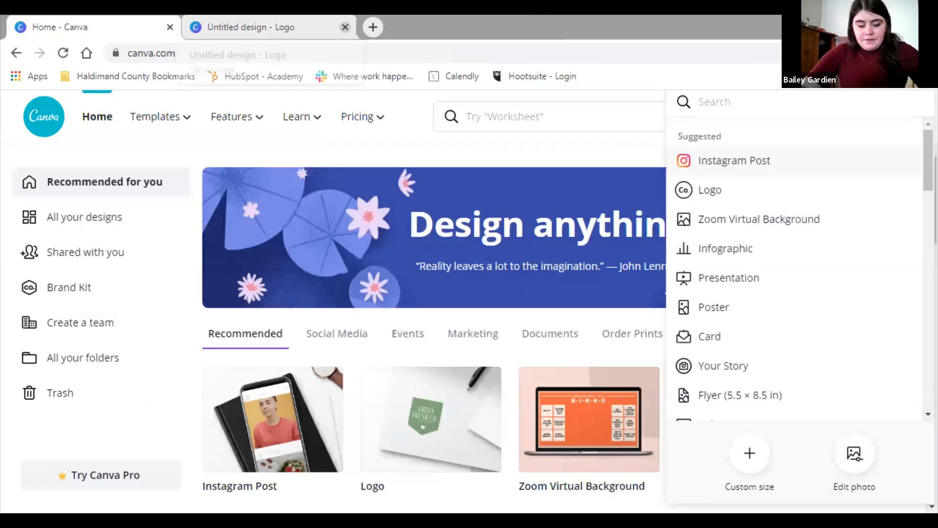
{"action": "type", "text": "ins"}
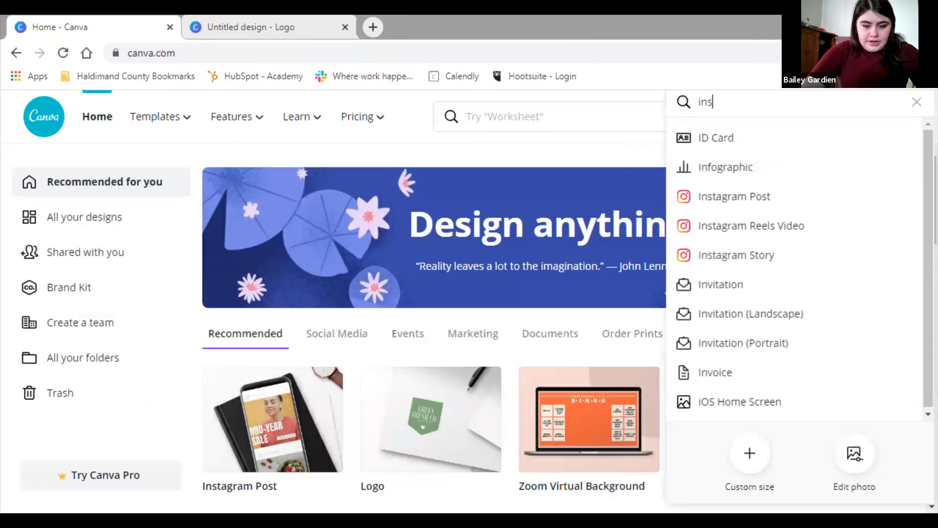
{"action": "type", "text": "tagram story"}
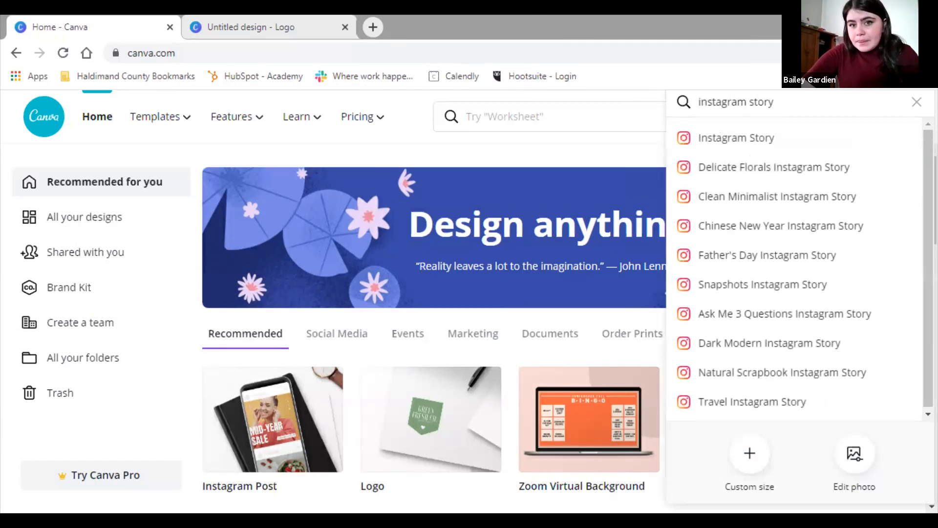
{"action": "key", "text": "Down"}
{"action": "key", "text": "Return"}
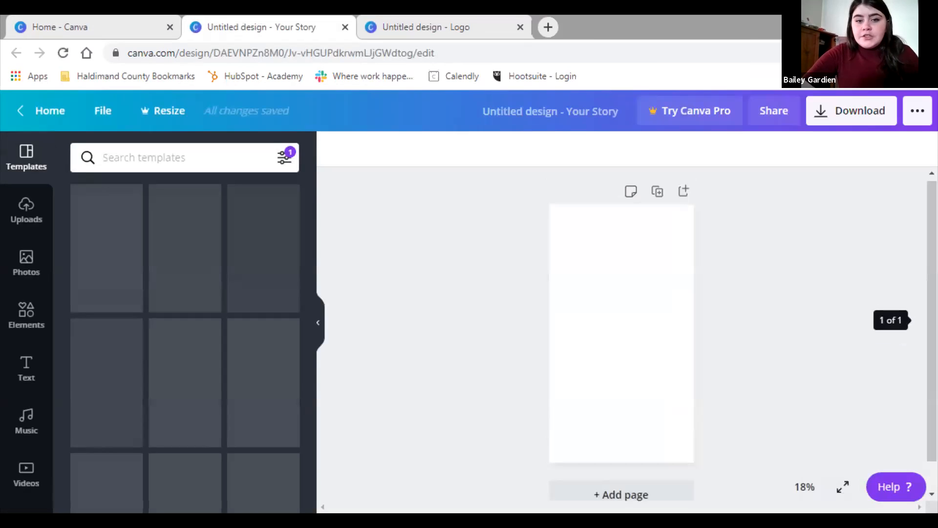
{"action": "scroll", "coordinate": [191, 342], "scroll_direction": "down", "scroll_amount": 1}
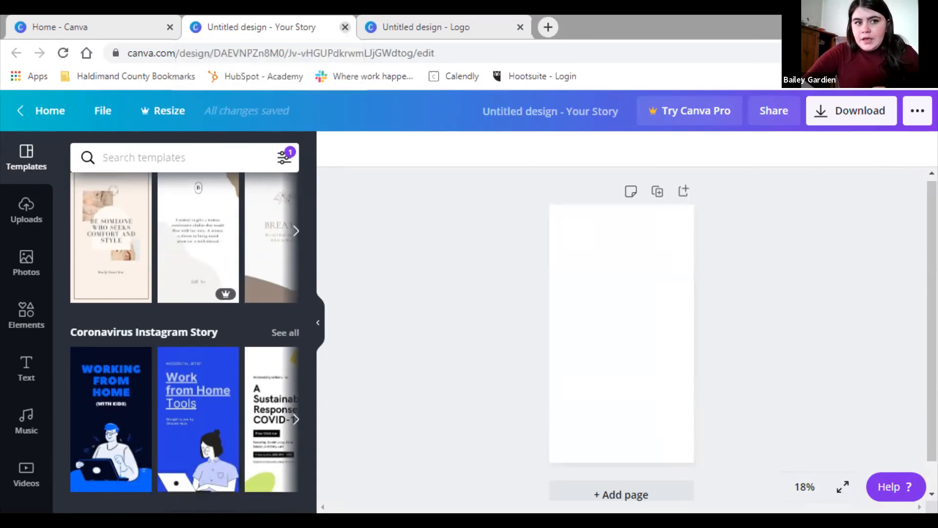
Close the story design, clear the search and dismiss the design-type list
{"action": "left_click", "coordinate": [345, 27]}
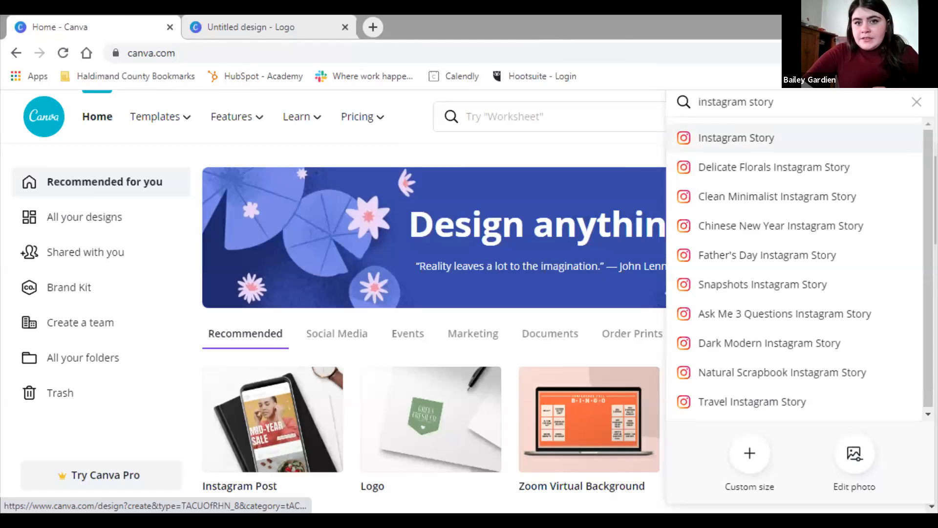
{"action": "left_click", "coordinate": [916, 102]}
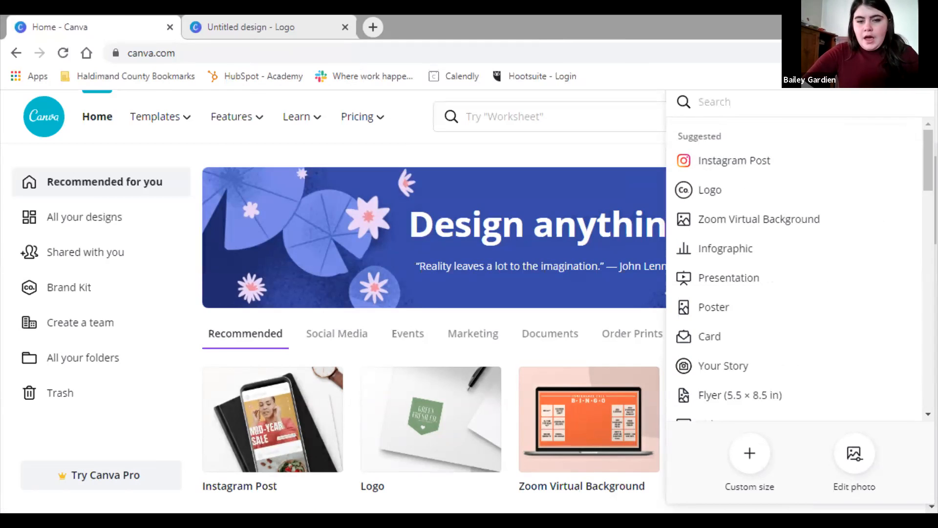
{"action": "key", "text": "Escape"}
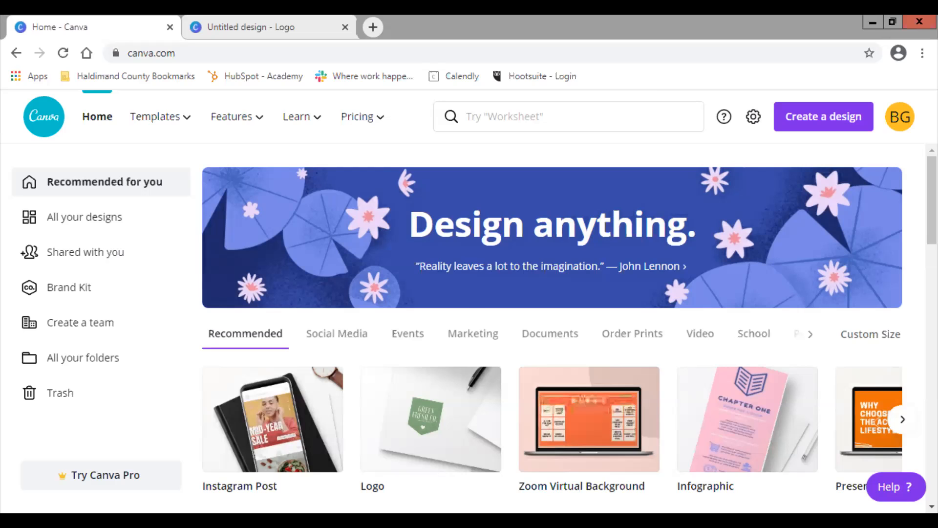
{"action": "mouse_move", "coordinate": [156, 116]}
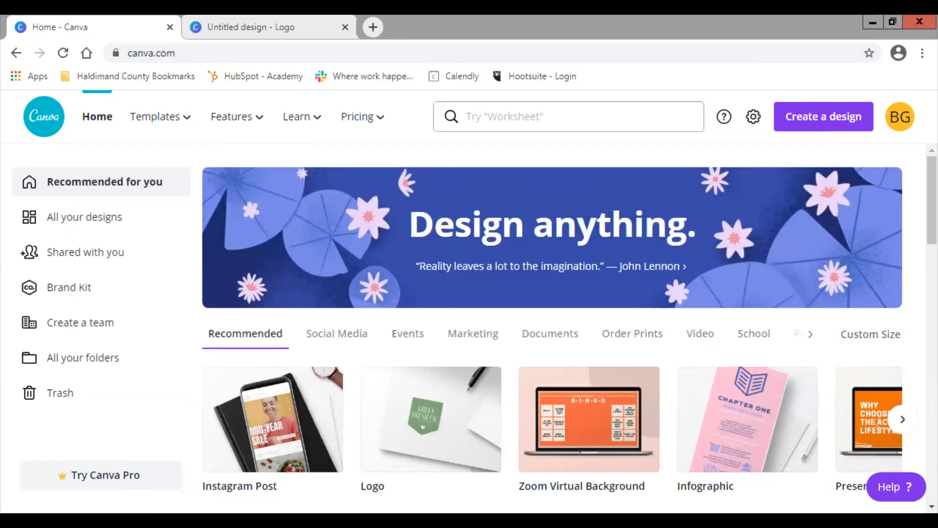
Search design types for 'label', browse the suggestions, then clear the search
{"action": "left_click", "coordinate": [568, 116]}
{"action": "type", "text": "label"}
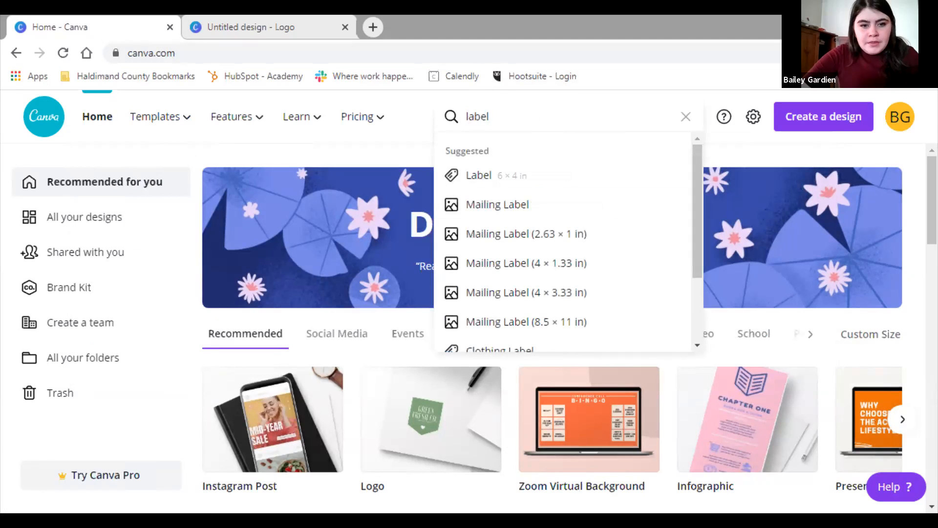
{"action": "scroll", "coordinate": [563, 234], "scroll_direction": "down", "scroll_amount": 2}
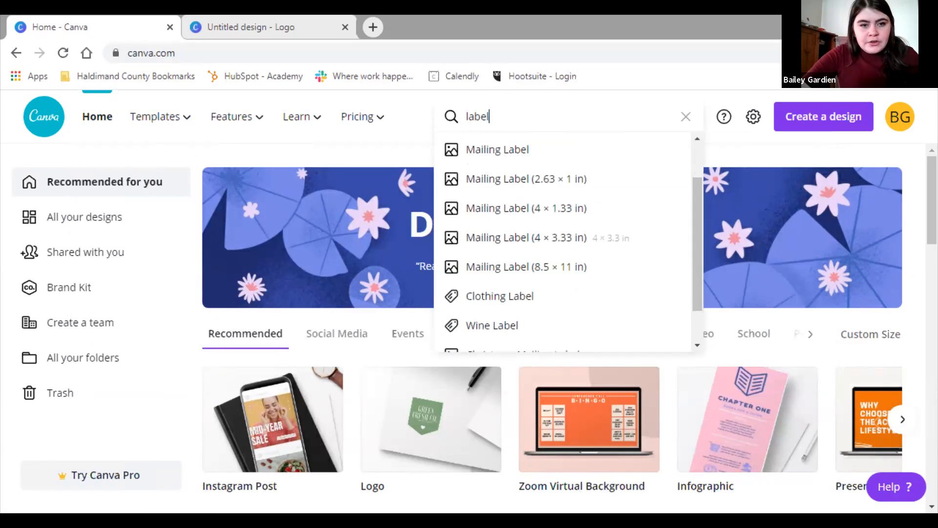
{"action": "scroll", "coordinate": [563, 234], "scroll_direction": "up", "scroll_amount": 2}
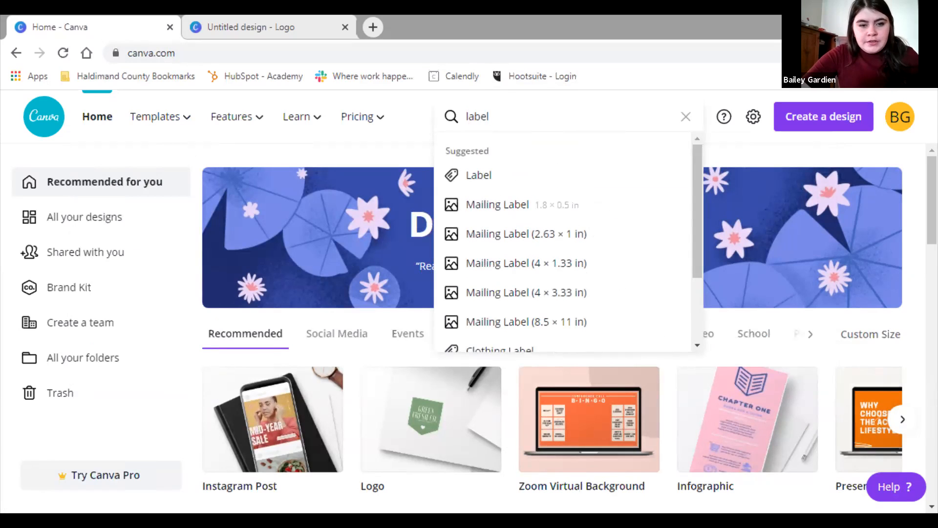
{"action": "scroll", "coordinate": [563, 233], "scroll_direction": "down", "scroll_amount": 1}
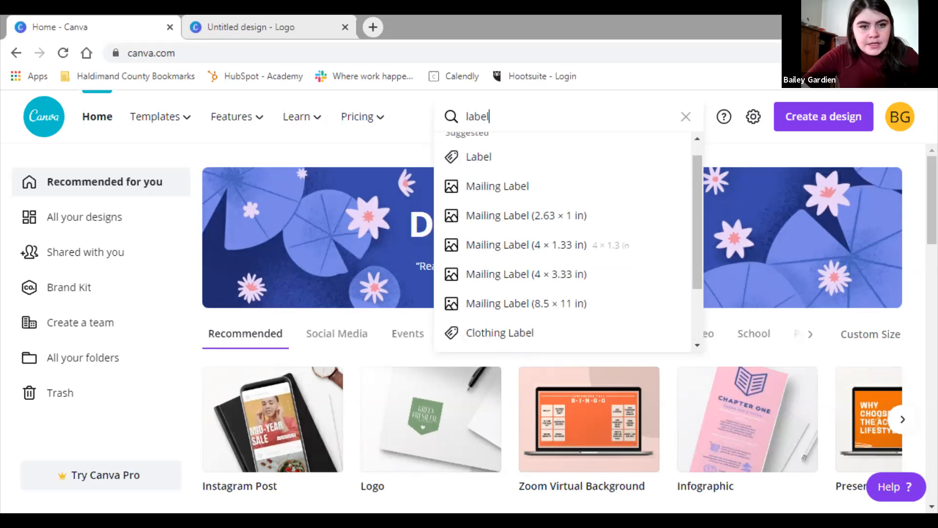
{"action": "scroll", "coordinate": [562, 245], "scroll_direction": "down", "scroll_amount": 3}
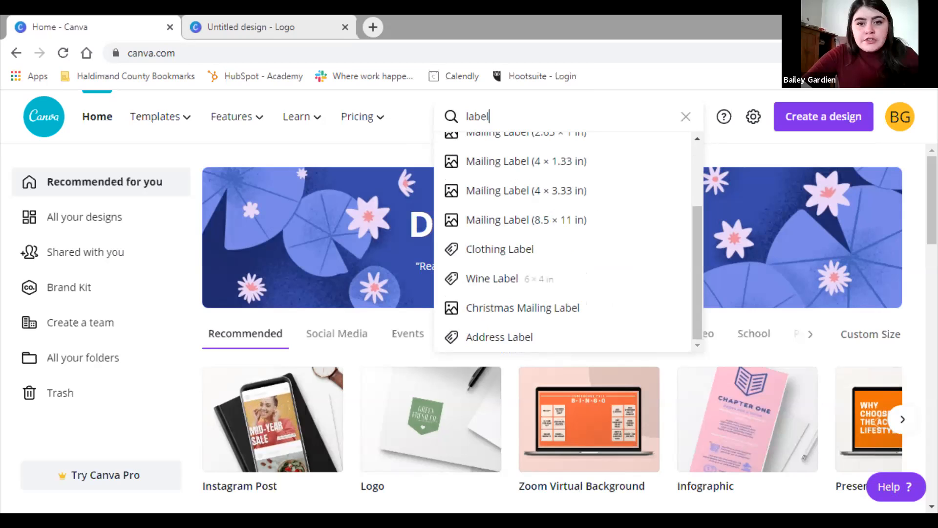
{"action": "key", "text": "Escape"}
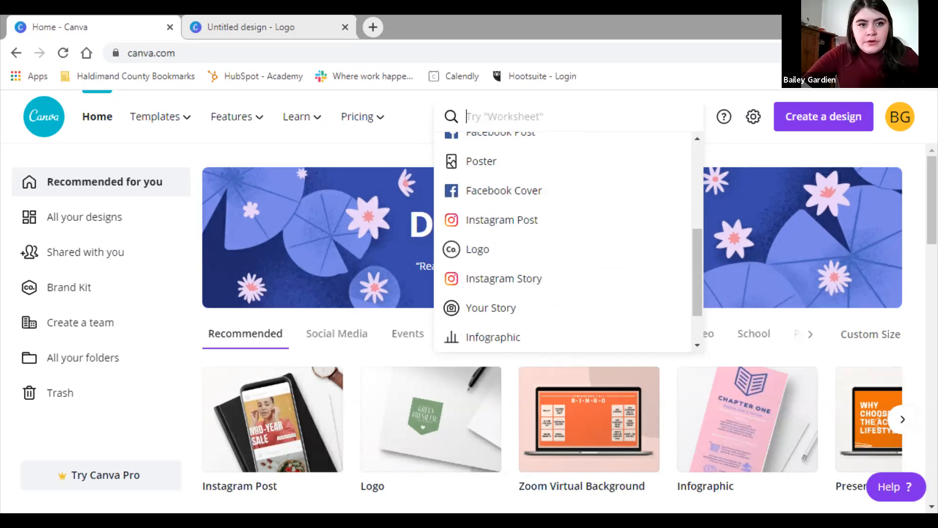
{"action": "key", "text": "Escape"}
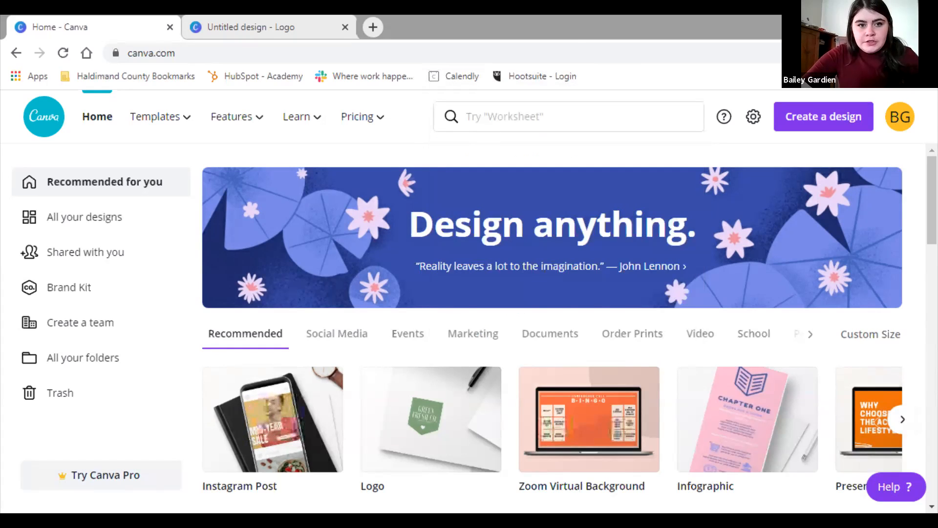
Search 'label' a second time, scroll the results, and clear the search box again
{"action": "left_click", "coordinate": [466, 116]}
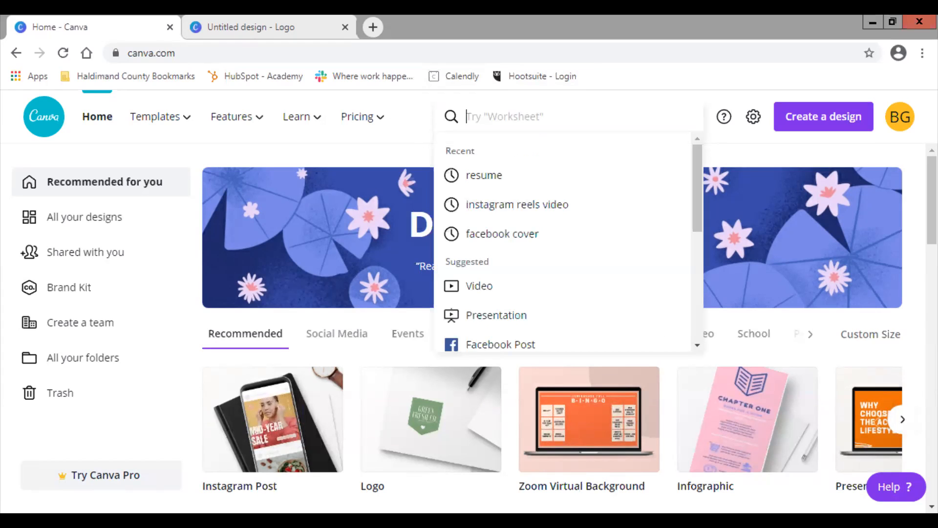
{"action": "type", "text": "label"}
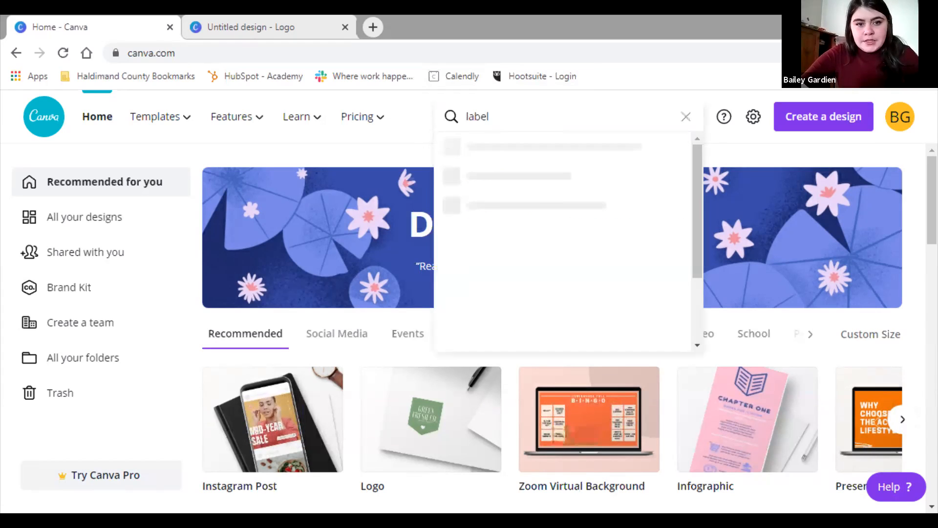
{"action": "scroll", "coordinate": [564, 242], "scroll_direction": "down", "scroll_amount": 2}
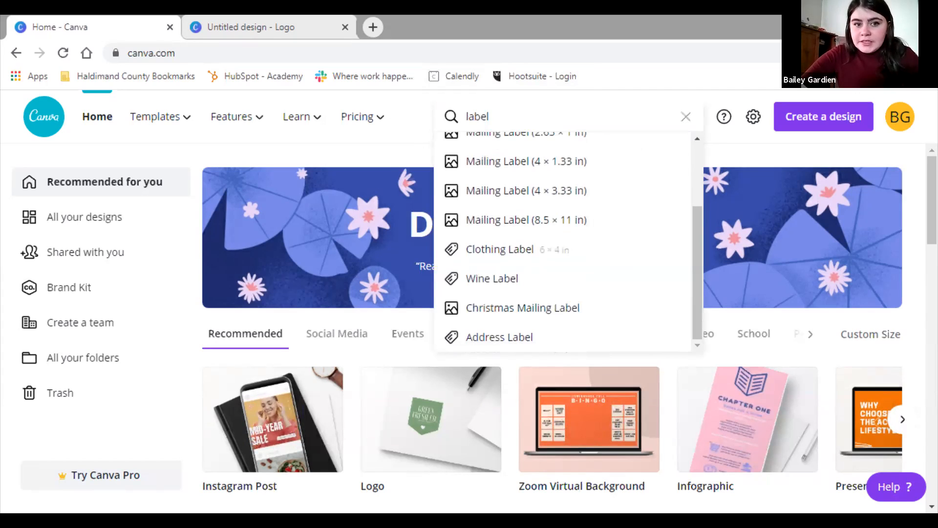
{"action": "scroll", "coordinate": [565, 242], "scroll_direction": "up", "scroll_amount": 2}
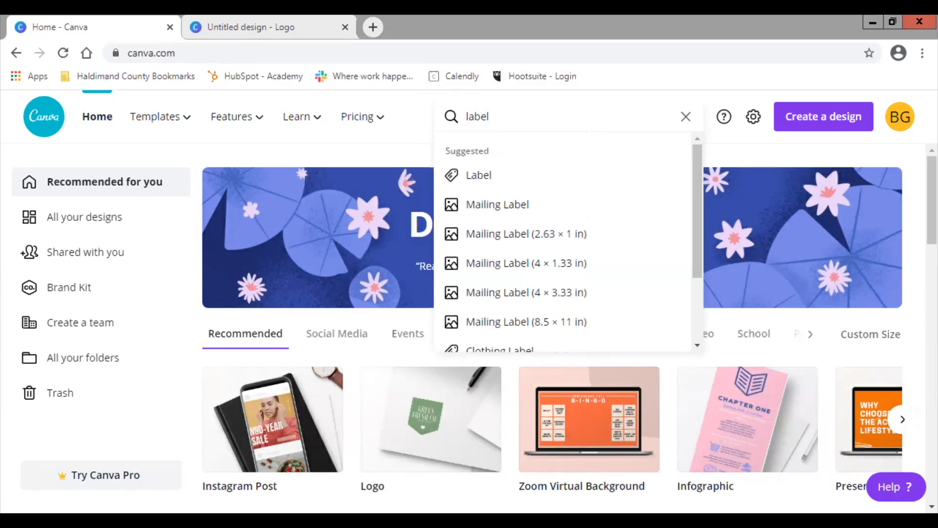
{"action": "key", "text": "Escape"}
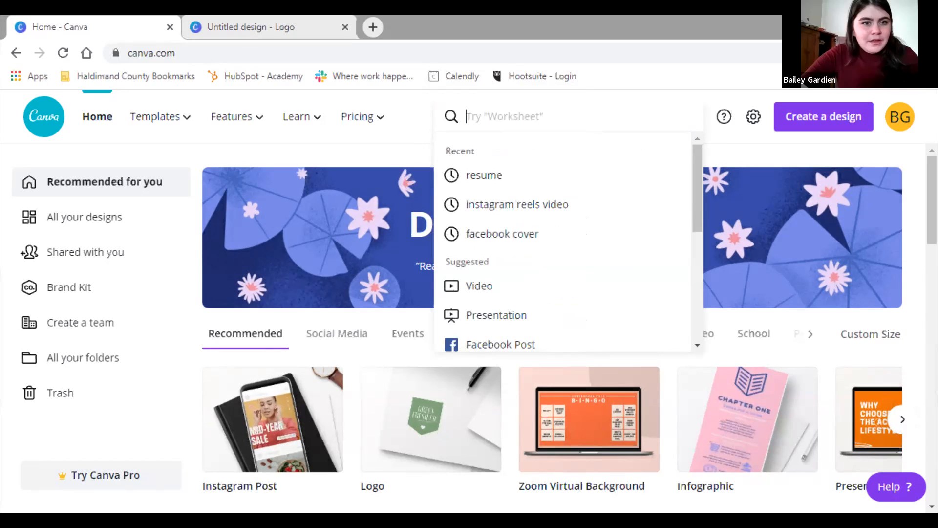
{"action": "key", "text": "Escape"}
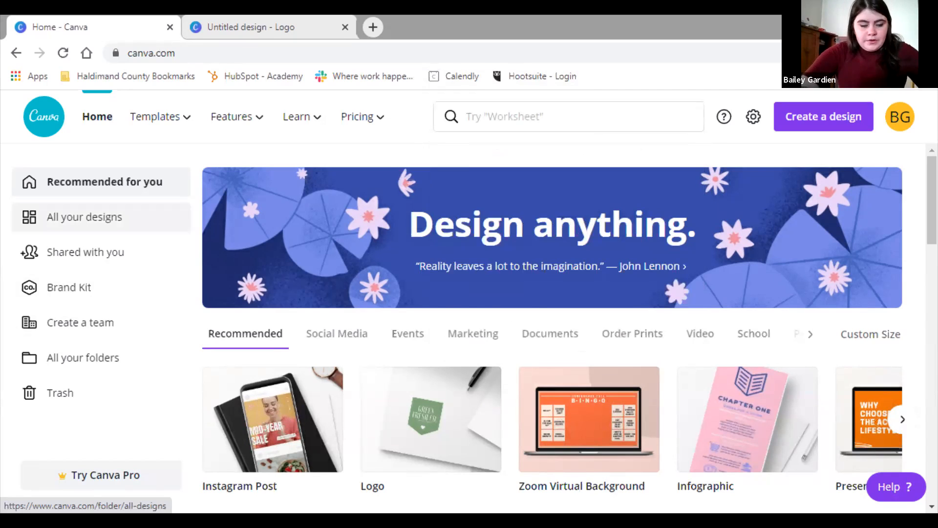
Search 'ins', choose Instagram Post, and create a blank Instagram Post design
{"action": "left_click", "coordinate": [466, 116]}
{"action": "type", "text": "ins"}
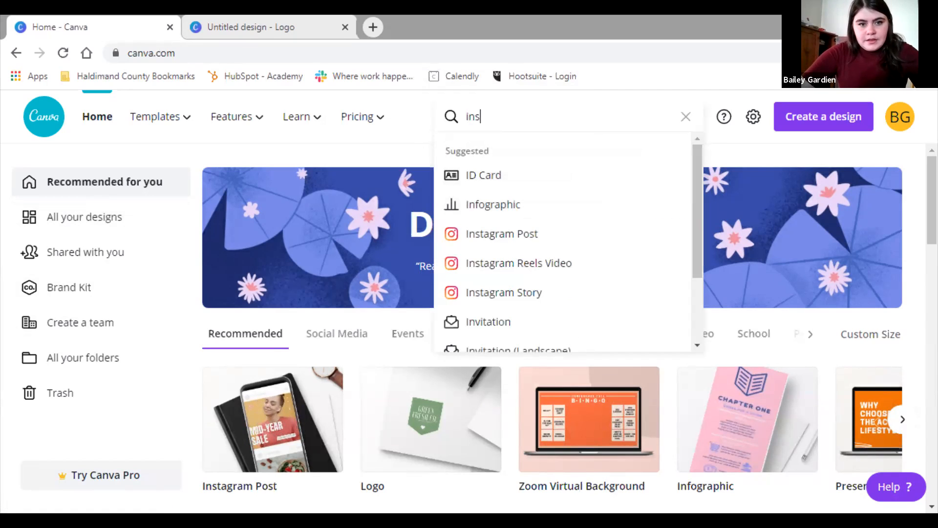
{"action": "left_click", "coordinate": [501, 204]}
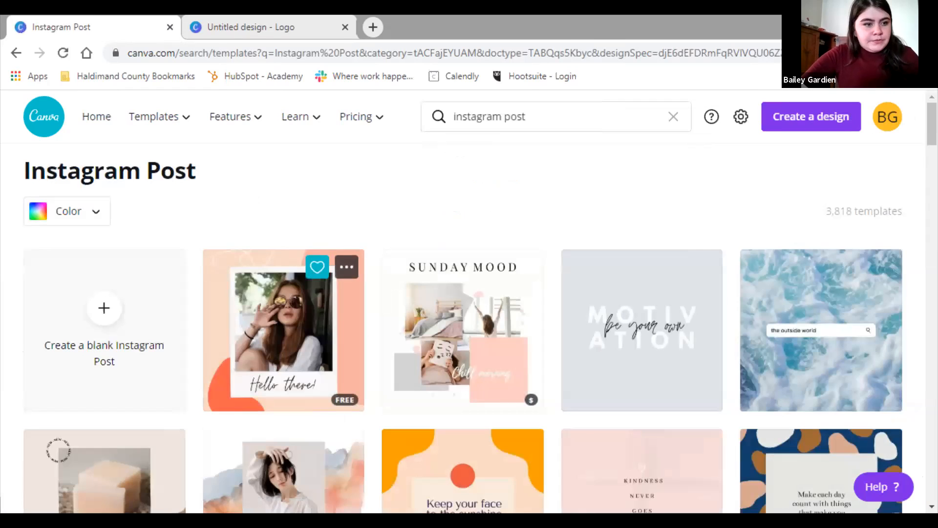
{"action": "scroll", "coordinate": [283, 330], "scroll_direction": "down", "scroll_amount": 1}
{"action": "left_click", "coordinate": [104, 312]}
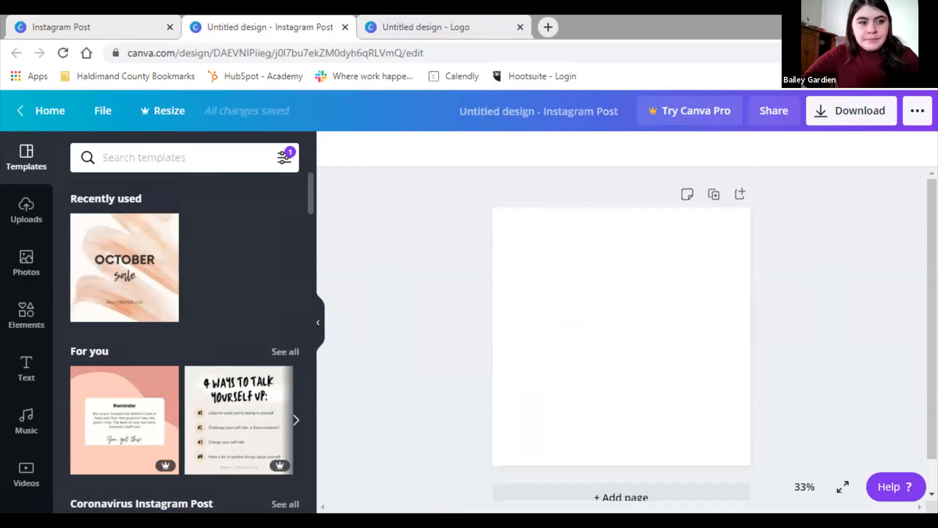
{"action": "scroll", "coordinate": [184, 342], "scroll_direction": "down", "scroll_amount": 2}
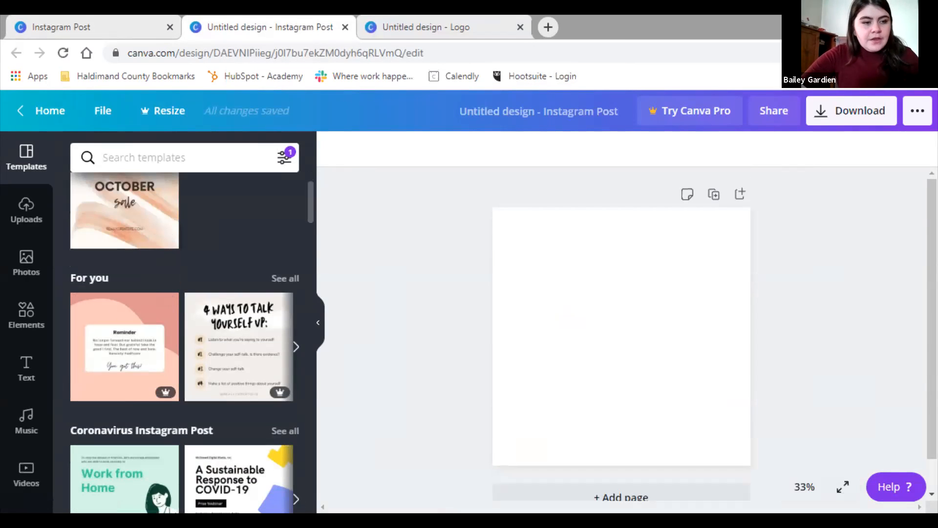
{"action": "scroll", "coordinate": [184, 342], "scroll_direction": "down", "scroll_amount": 2}
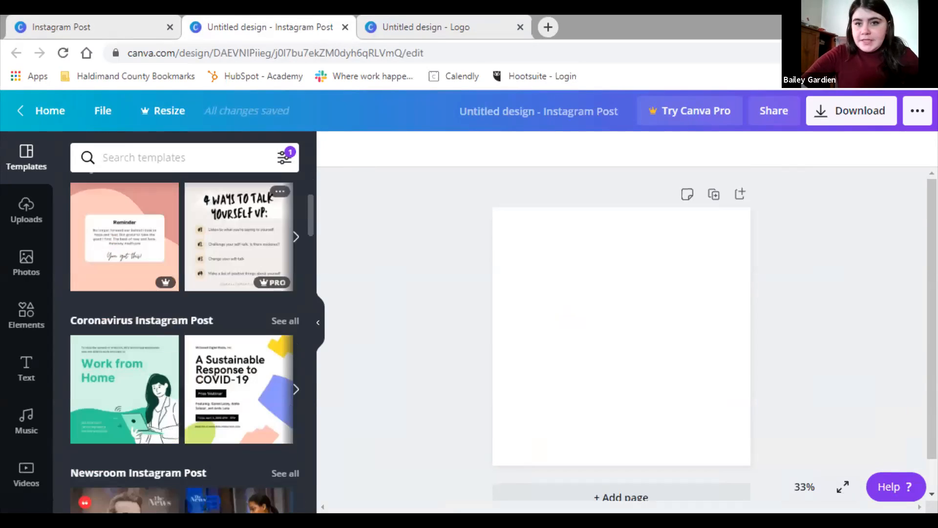
{"action": "scroll", "coordinate": [184, 342], "scroll_direction": "up", "scroll_amount": 4}
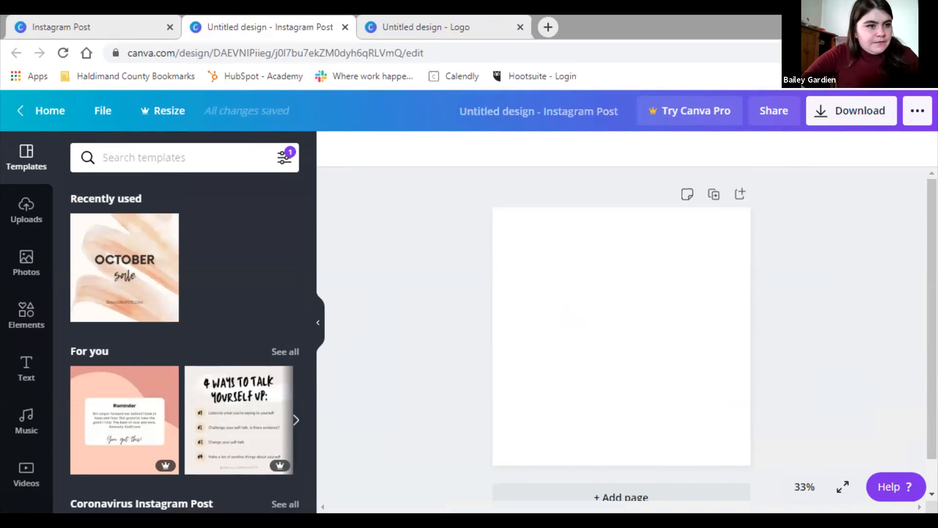
{"action": "scroll", "coordinate": [26, 215], "scroll_direction": "down", "scroll_amount": 3}
{"action": "scroll", "coordinate": [26, 281], "scroll_direction": "up", "scroll_amount": 3}
{"action": "scroll", "coordinate": [27, 281], "scroll_direction": "down", "scroll_amount": 4}
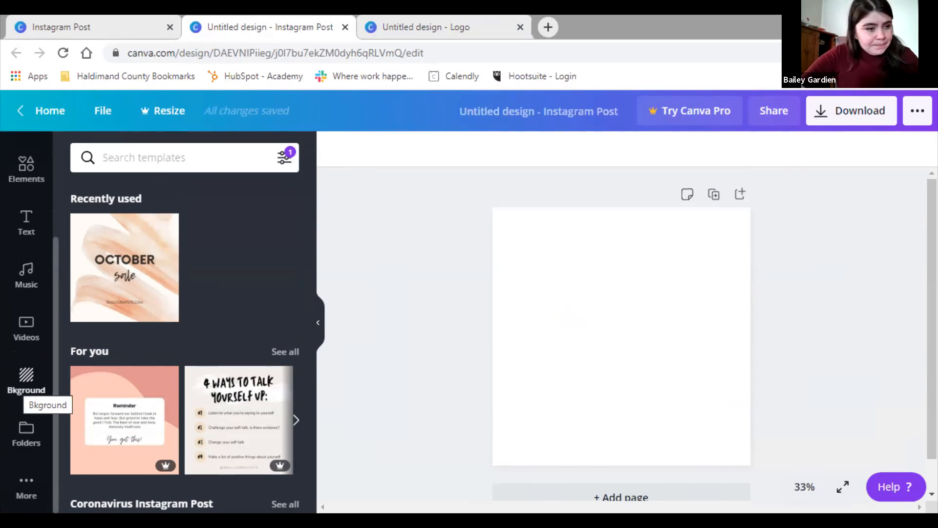
Open the Backgrounds library and scroll through the background thumbnails
{"action": "left_click", "coordinate": [26, 382]}
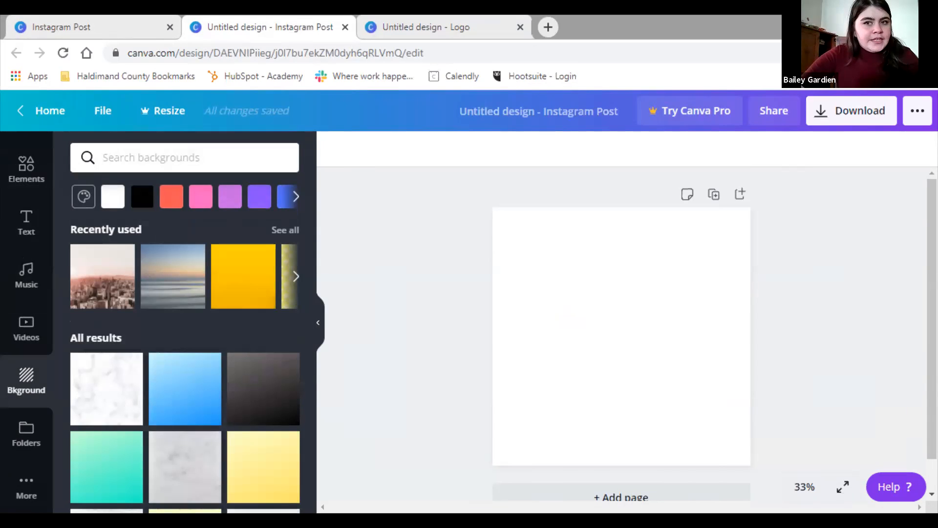
{"action": "left_click", "coordinate": [103, 157]}
{"action": "key", "text": "Escape"}
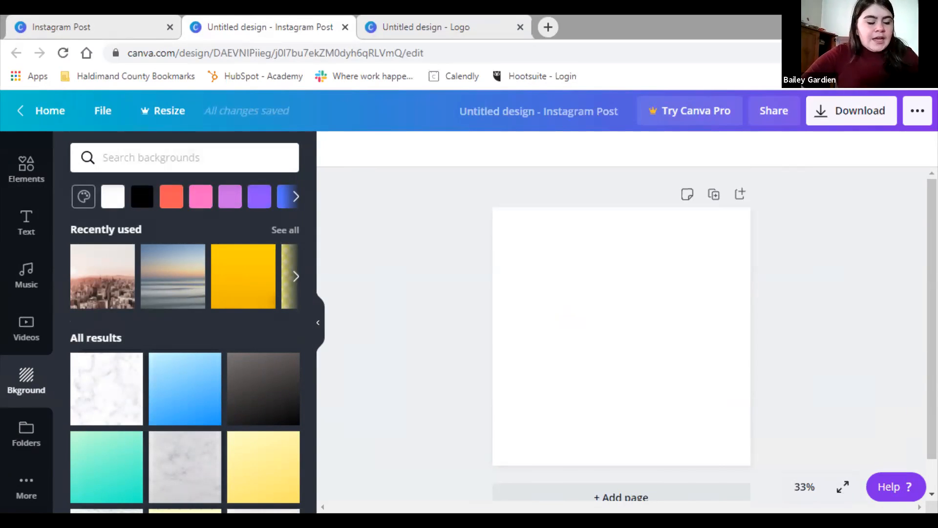
{"action": "scroll", "coordinate": [185, 366], "scroll_direction": "down", "scroll_amount": 5}
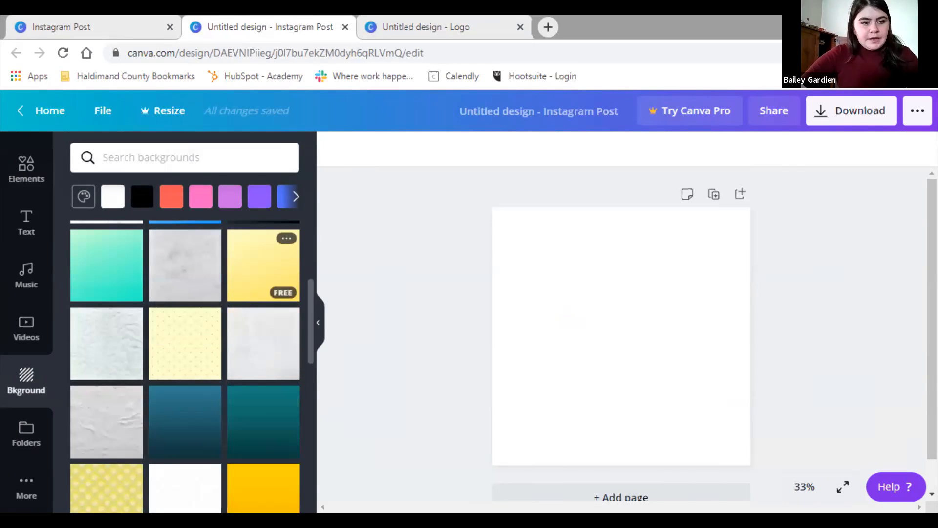
{"action": "scroll", "coordinate": [185, 322], "scroll_direction": "down", "scroll_amount": 4}
{"action": "scroll", "coordinate": [185, 320], "scroll_direction": "down", "scroll_amount": 2}
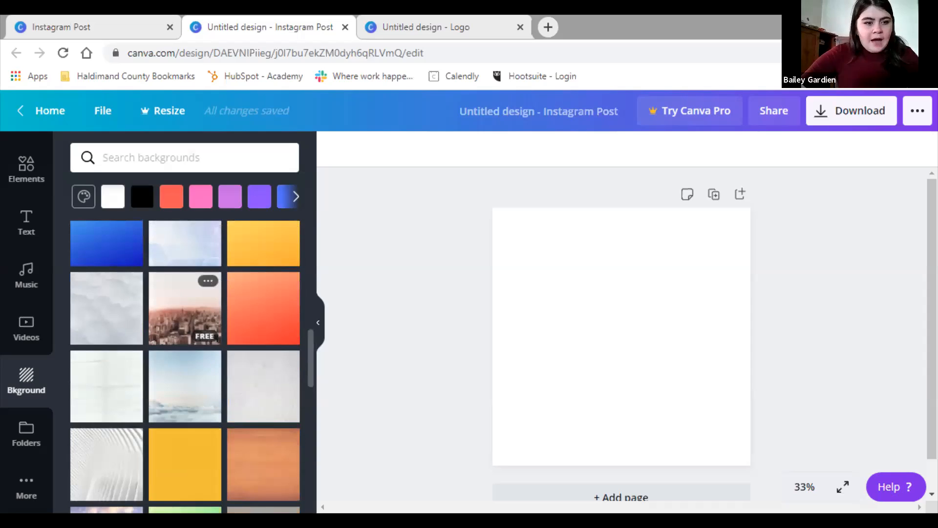
{"action": "scroll", "coordinate": [185, 320], "scroll_direction": "up", "scroll_amount": 10}
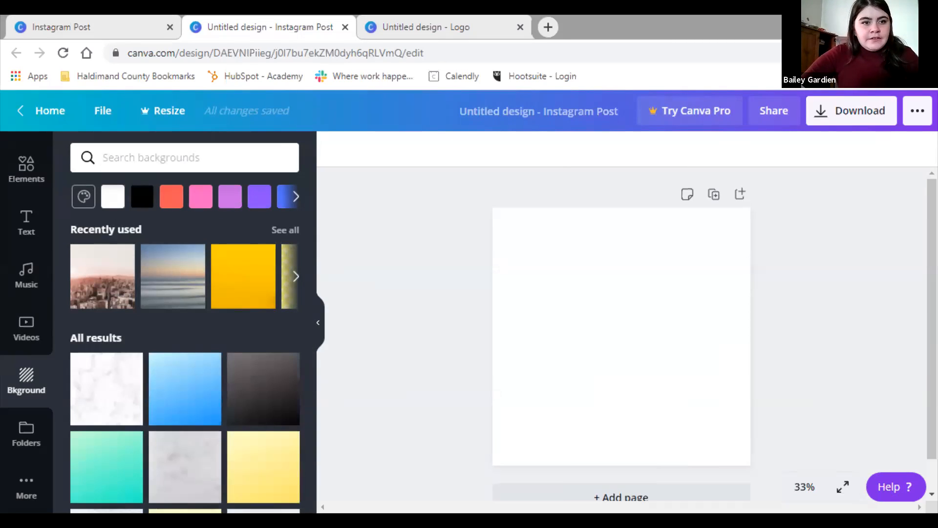
{"action": "scroll", "coordinate": [184, 273], "scroll_direction": "down", "scroll_amount": 3}
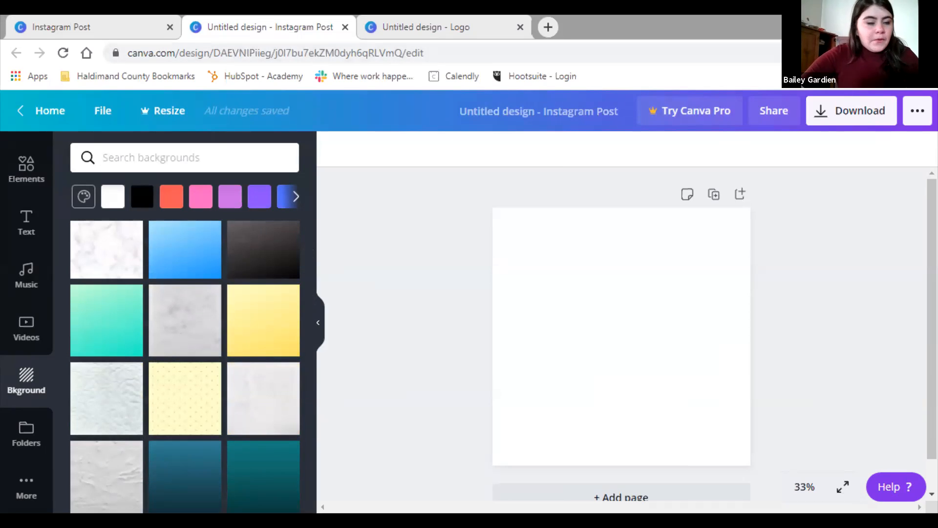
{"action": "scroll", "coordinate": [184, 318], "scroll_direction": "up", "scroll_amount": 3}
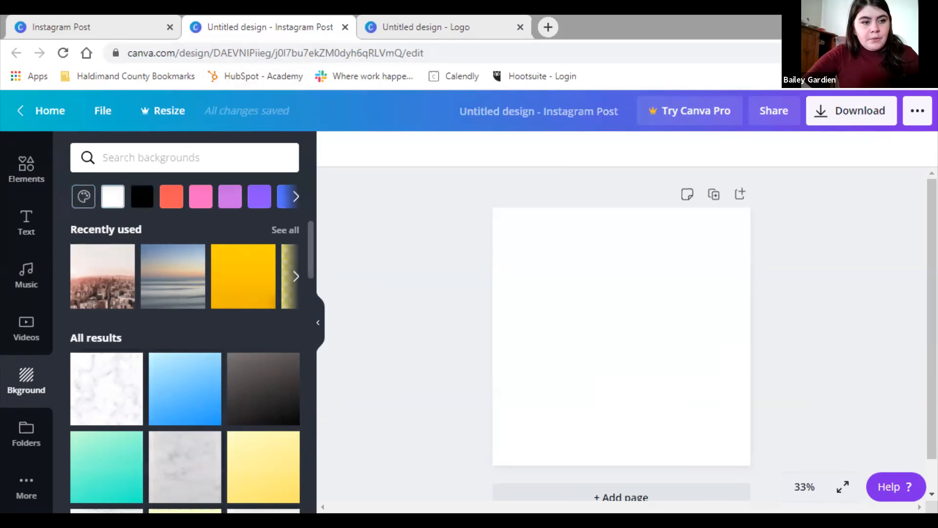
{"action": "scroll", "coordinate": [173, 264], "scroll_direction": "down", "scroll_amount": 1}
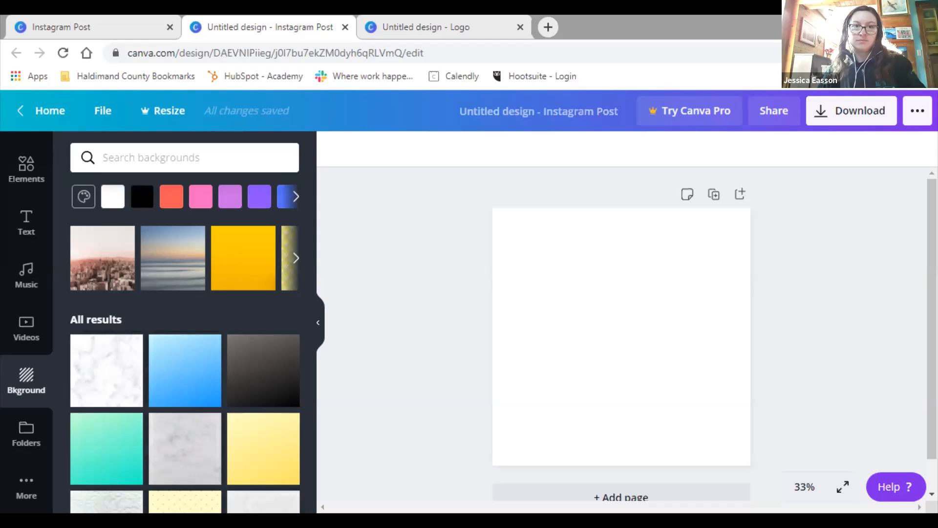
Page through the background colour swatches, browse further, and focus the background search box
{"action": "left_click", "coordinate": [295, 196]}
{"action": "left_click", "coordinate": [74, 197]}
{"action": "scroll", "coordinate": [173, 239], "scroll_direction": "down", "scroll_amount": 1}
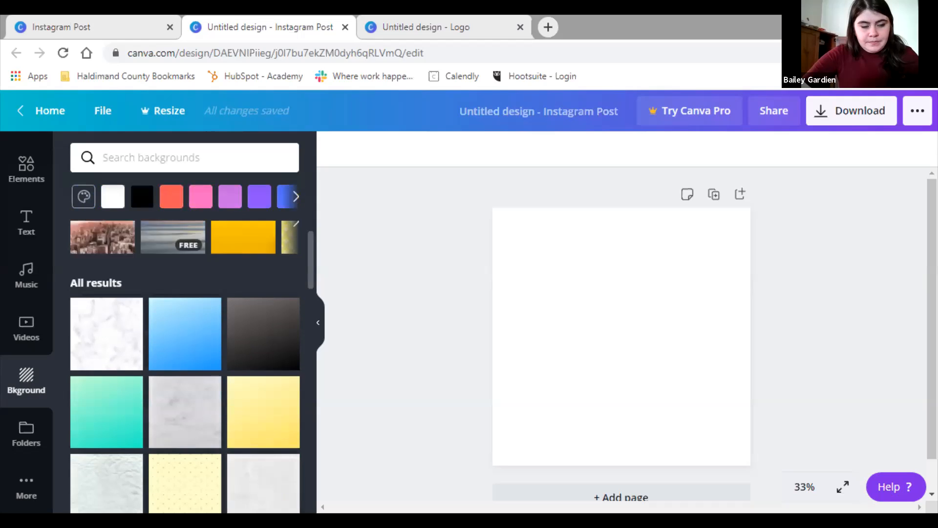
{"action": "scroll", "coordinate": [185, 338], "scroll_direction": "down", "scroll_amount": 1}
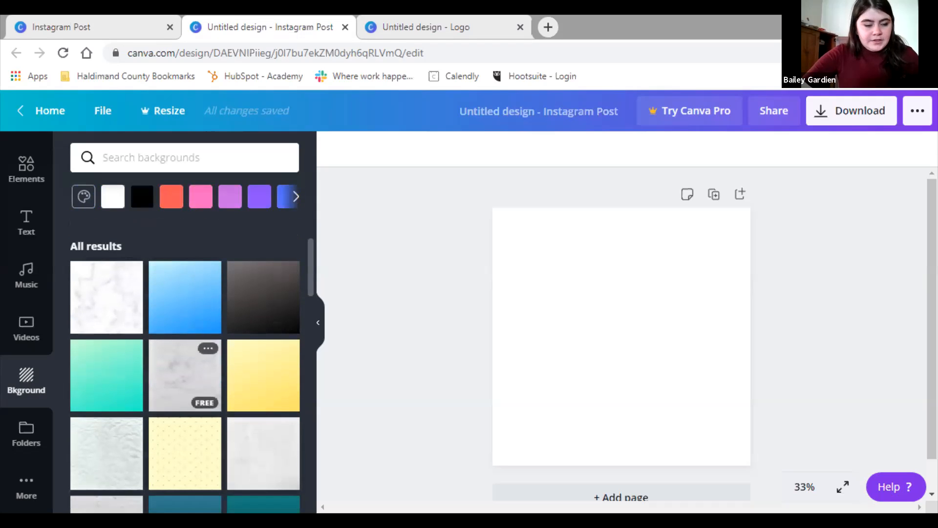
{"action": "scroll", "coordinate": [184, 342], "scroll_direction": "down", "scroll_amount": 5}
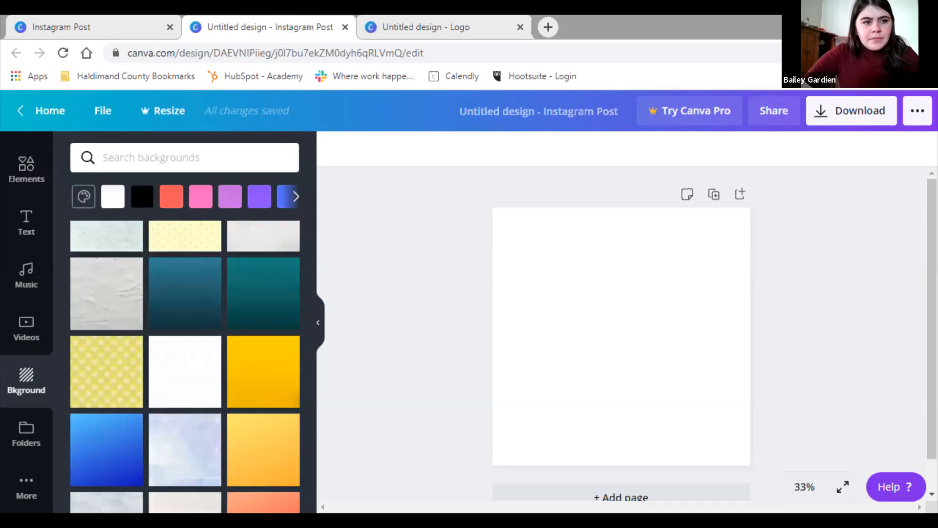
{"action": "scroll", "coordinate": [185, 342], "scroll_direction": "up", "scroll_amount": 7}
{"action": "left_click", "coordinate": [184, 158]}
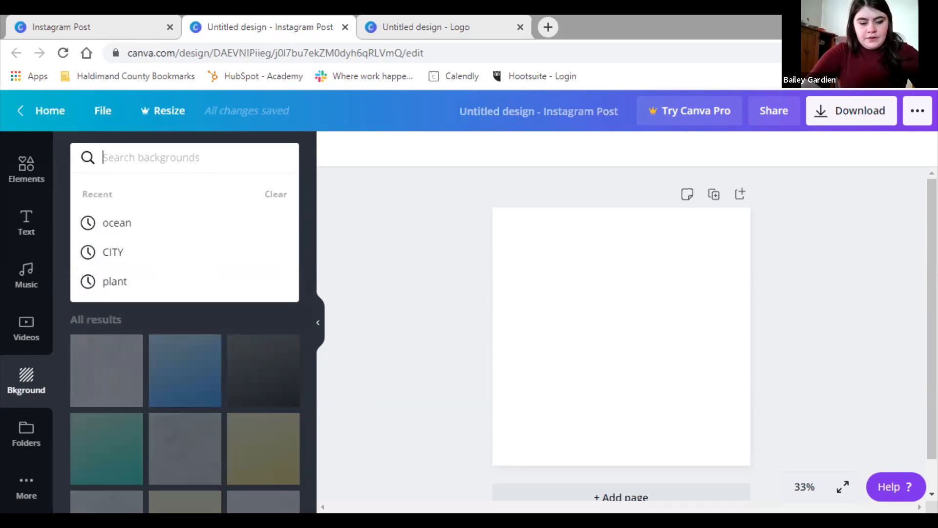
Search backgrounds for 'ocean', scroll the results, then clear the search
{"action": "type", "text": "ocean"}
{"action": "key", "text": "Return"}
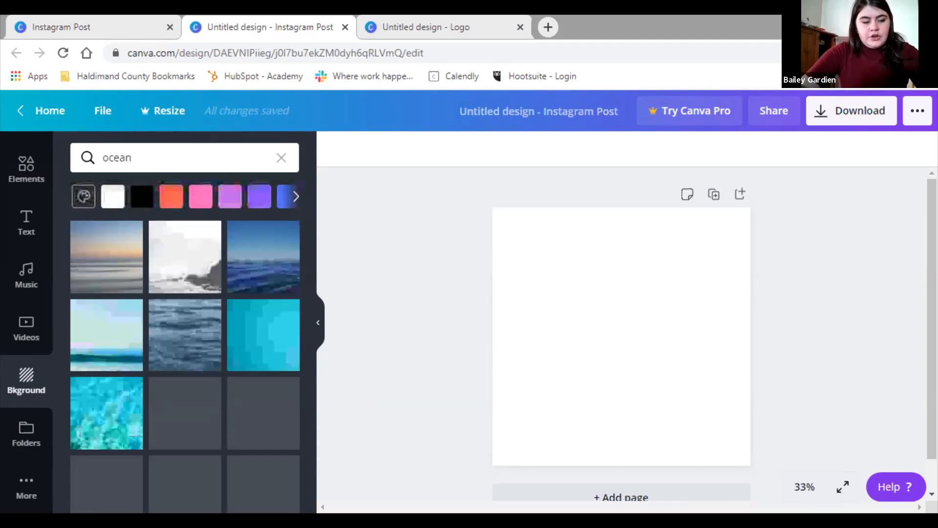
{"action": "scroll", "coordinate": [107, 293], "scroll_direction": "down", "scroll_amount": 2}
{"action": "scroll", "coordinate": [185, 367], "scroll_direction": "down", "scroll_amount": 3}
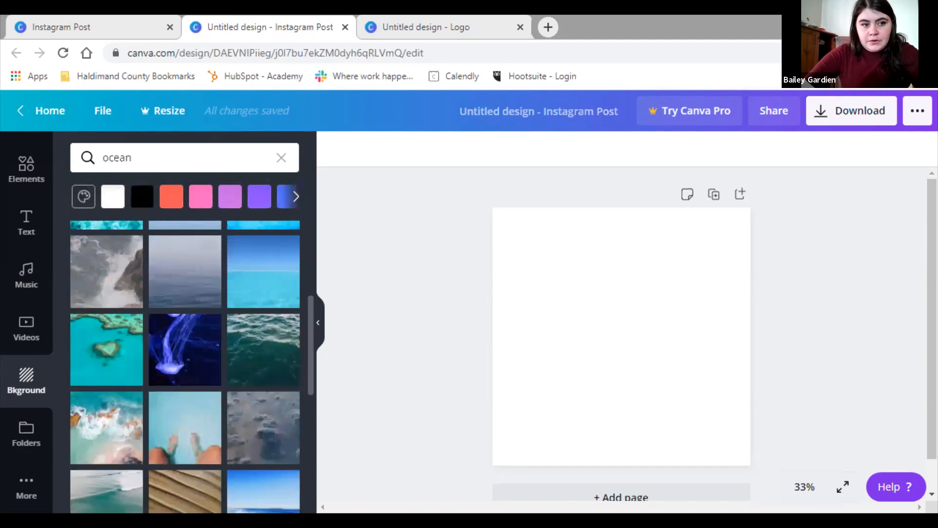
{"action": "left_click", "coordinate": [281, 158]}
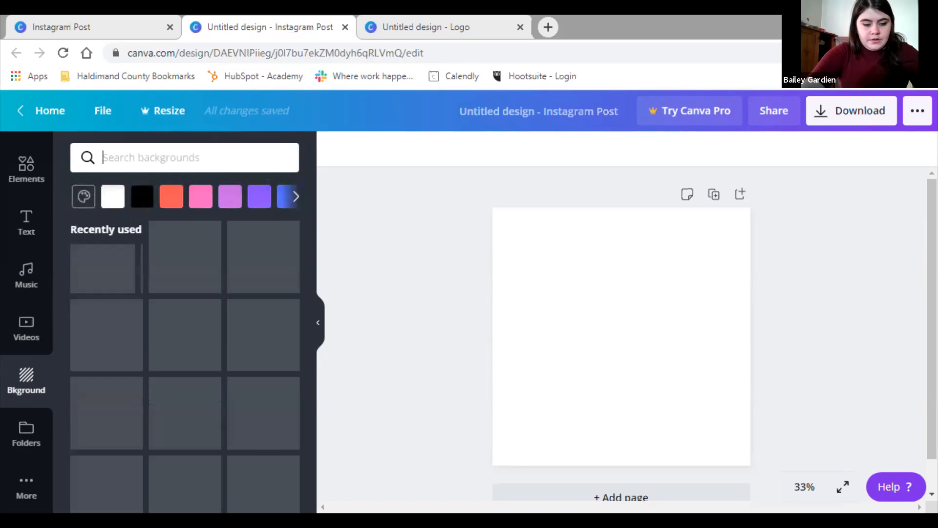
Search 'garden', clear it, and set the pink city-skyline photo as the page background
{"action": "type", "text": "garden"}
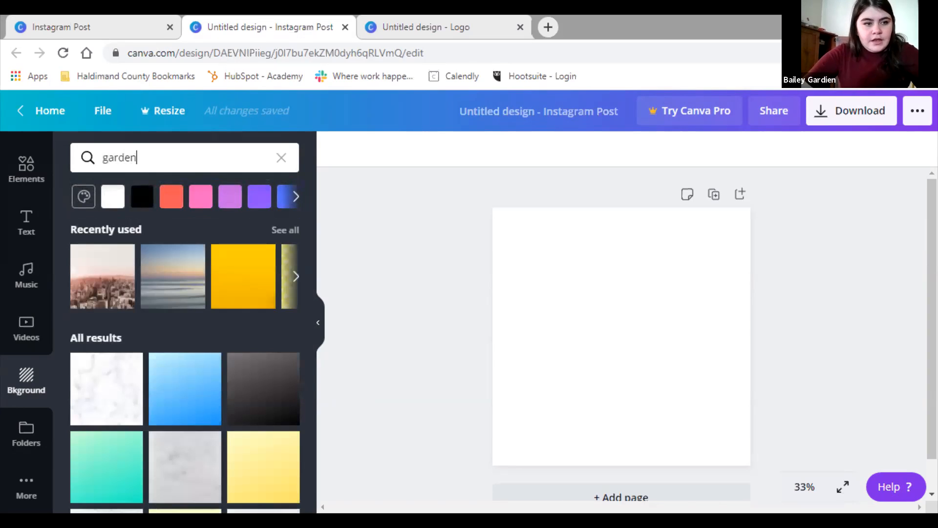
{"action": "key", "text": "Return"}
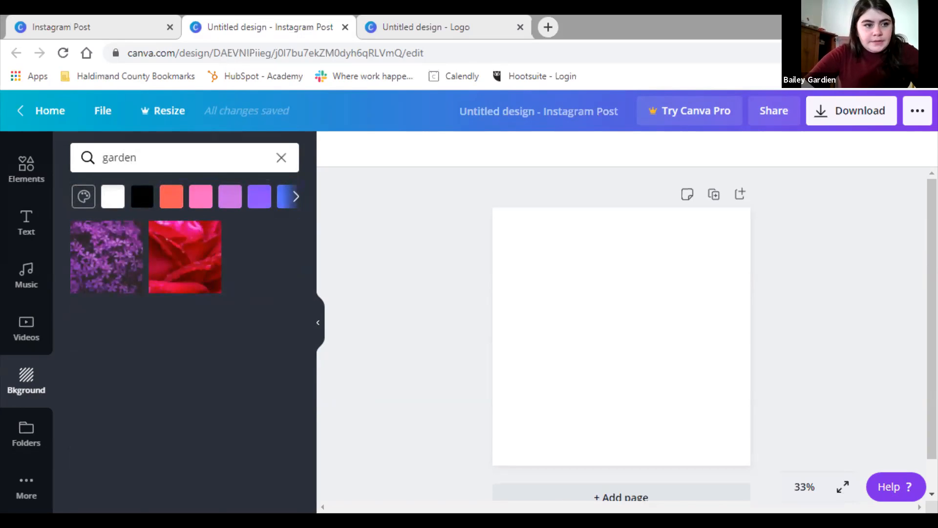
{"action": "left_click", "coordinate": [281, 158]}
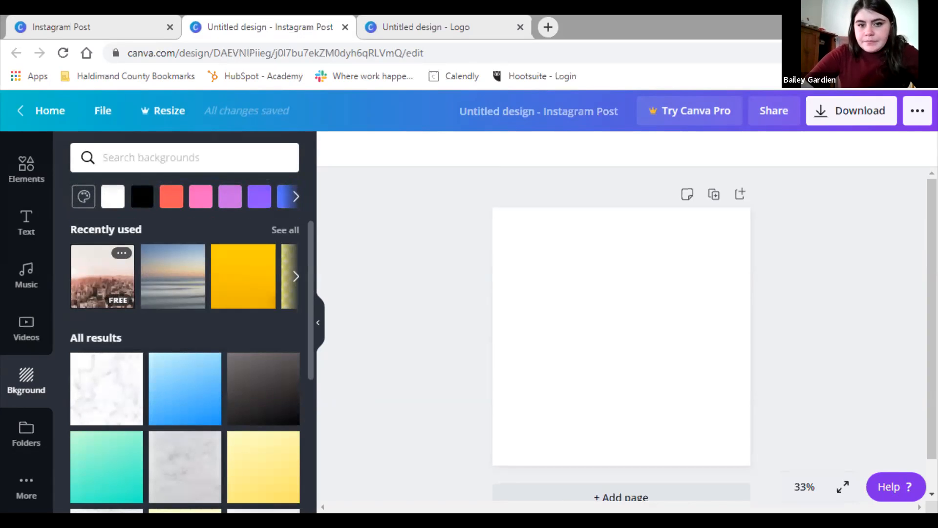
{"action": "left_click", "coordinate": [103, 276]}
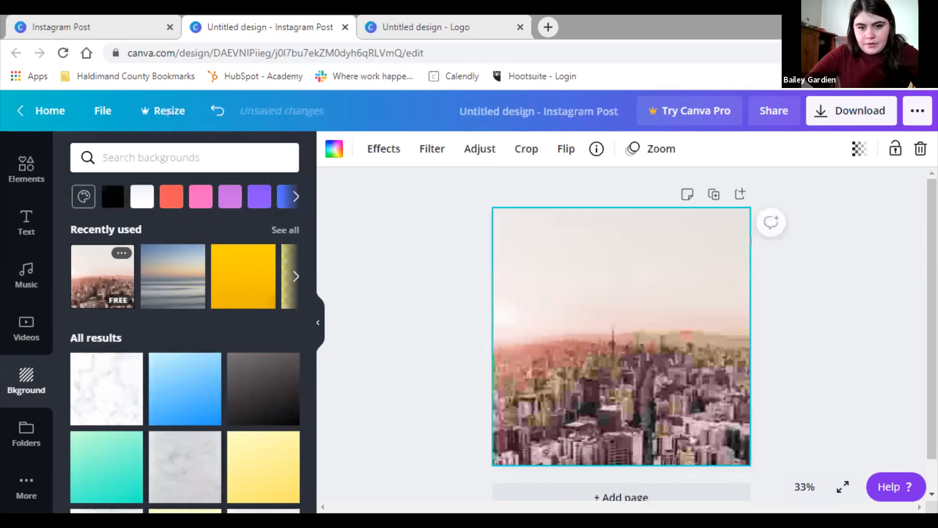
Deselect the city background and browse the Elements library of stickers, shapes and lines
{"action": "left_click", "coordinate": [773, 341]}
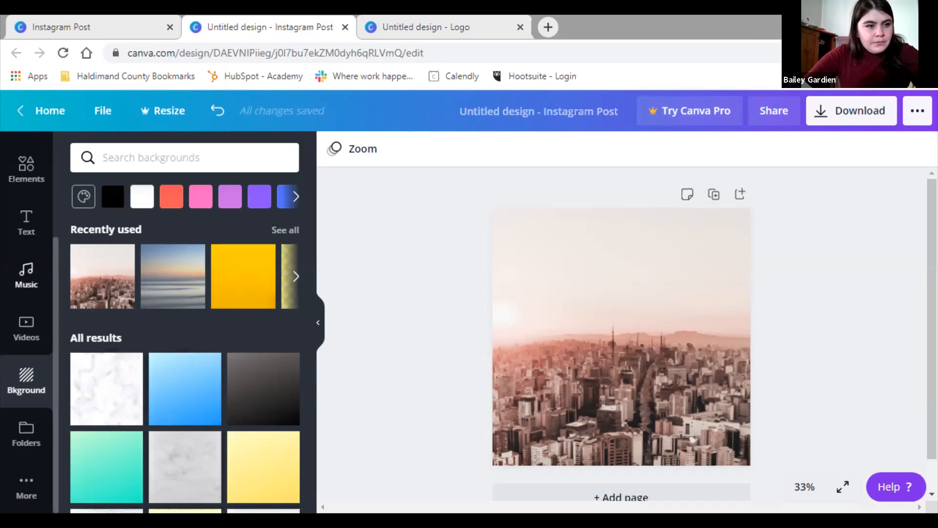
{"action": "left_click", "coordinate": [26, 168]}
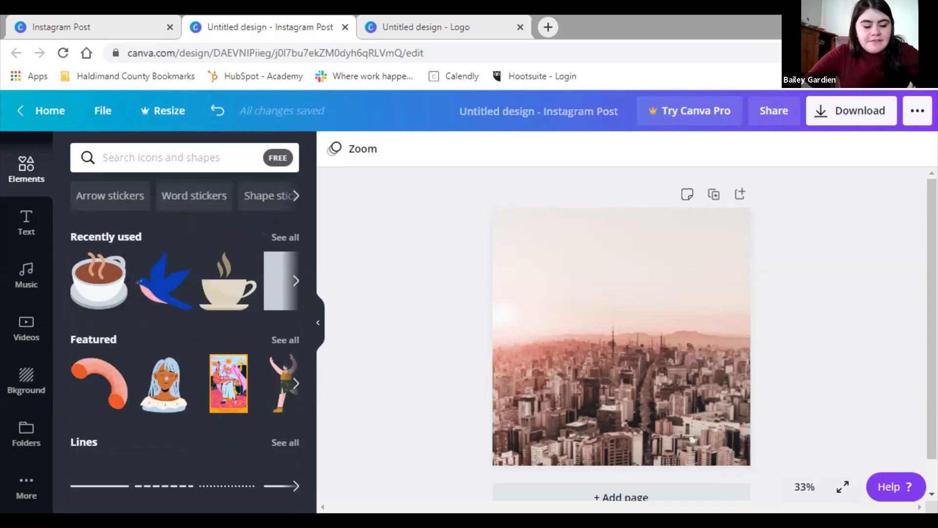
{"action": "scroll", "coordinate": [171, 274], "scroll_direction": "down", "scroll_amount": 1}
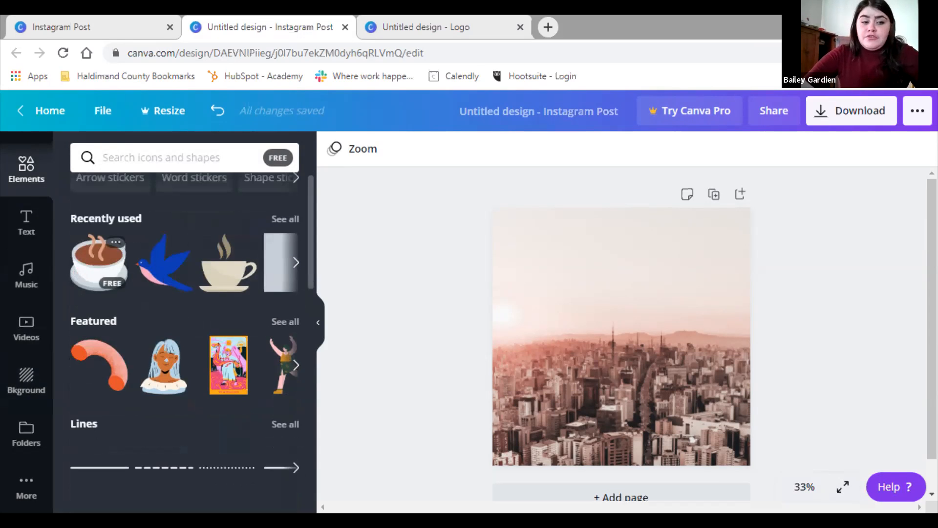
{"action": "scroll", "coordinate": [171, 294], "scroll_direction": "down", "scroll_amount": 2}
{"action": "scroll", "coordinate": [166, 283], "scroll_direction": "up", "scroll_amount": 3}
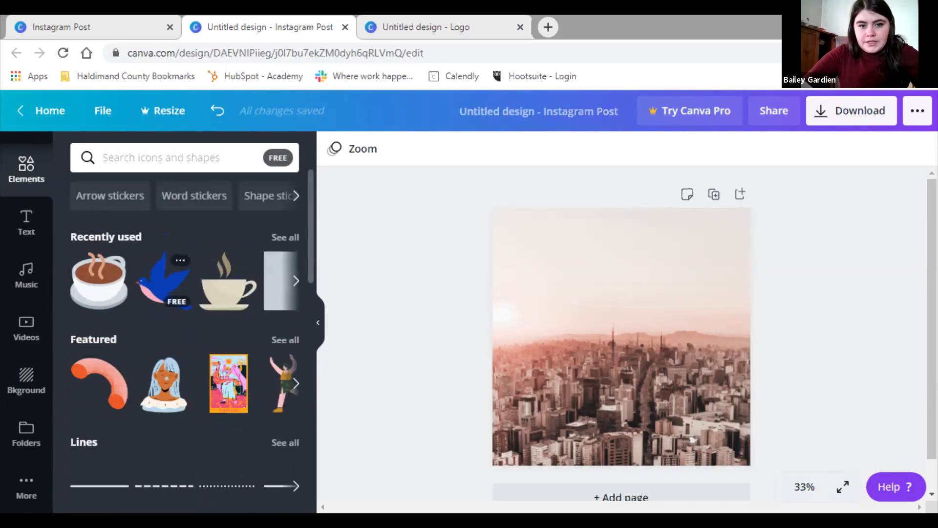
{"action": "left_click", "coordinate": [164, 281]}
{"action": "left_click_drag", "start_coordinate": [647, 233], "coordinate": [632, 248]}
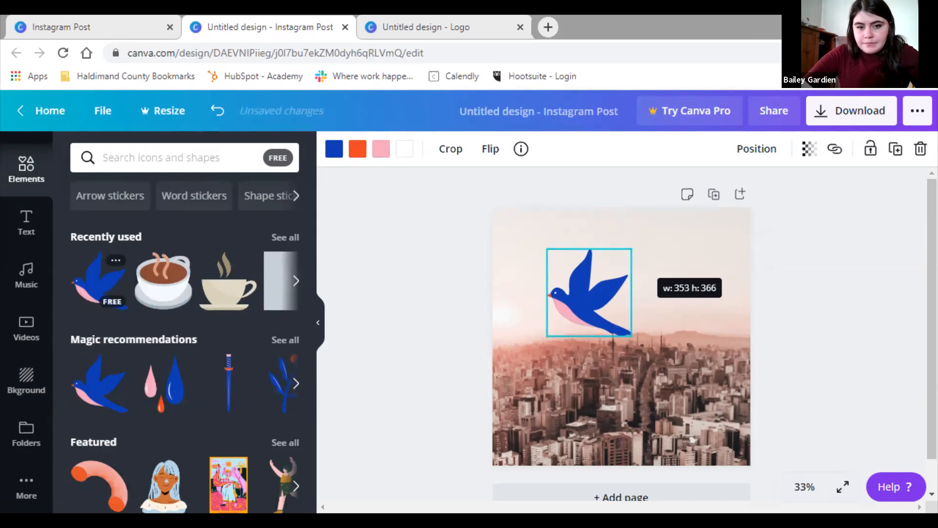
{"action": "left_click_drag", "start_coordinate": [588, 292], "coordinate": [635, 266]}
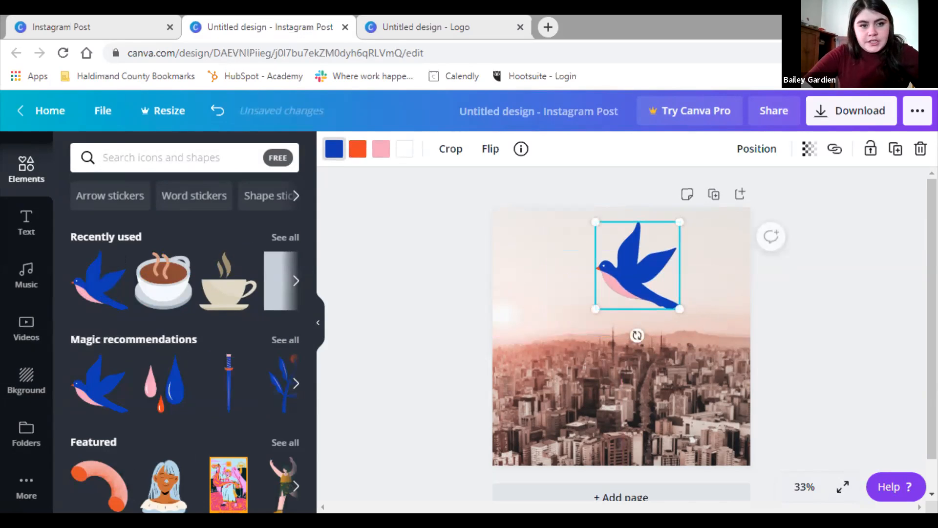
{"action": "left_click", "coordinate": [334, 148]}
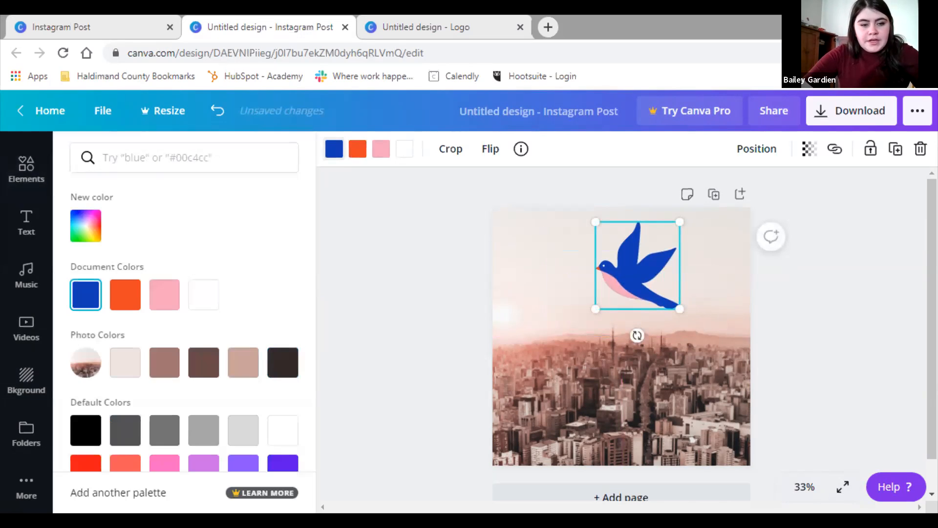
{"action": "left_click", "coordinate": [283, 362]}
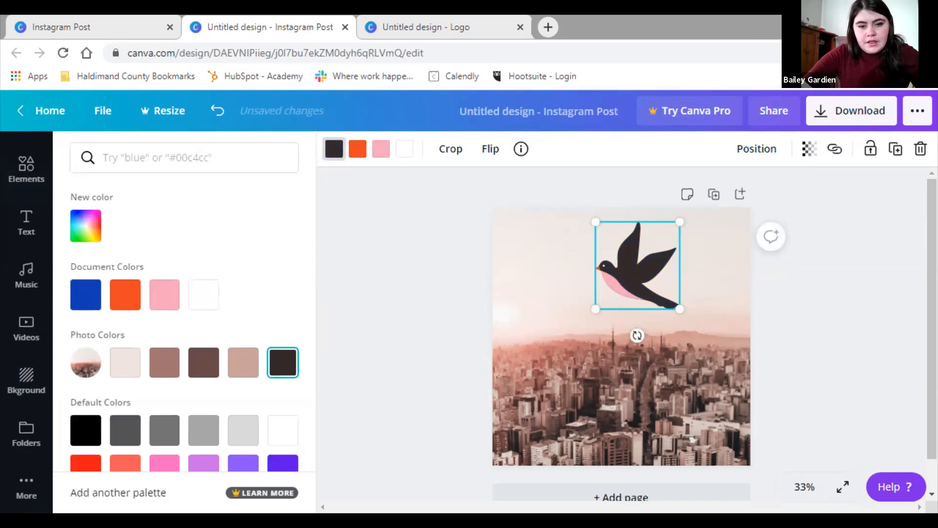
{"action": "left_click", "coordinate": [381, 149]}
{"action": "left_click", "coordinate": [164, 362]}
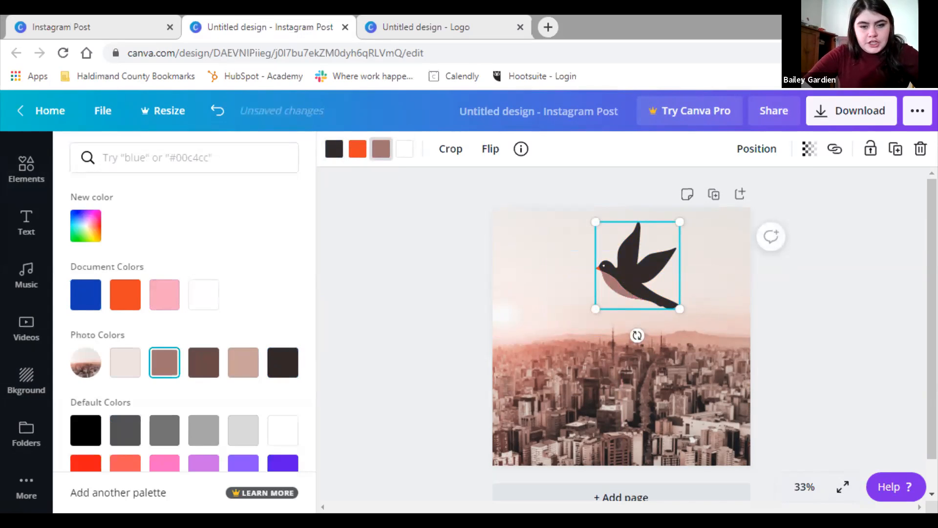
{"action": "left_click_drag", "start_coordinate": [637, 265], "coordinate": [609, 283]}
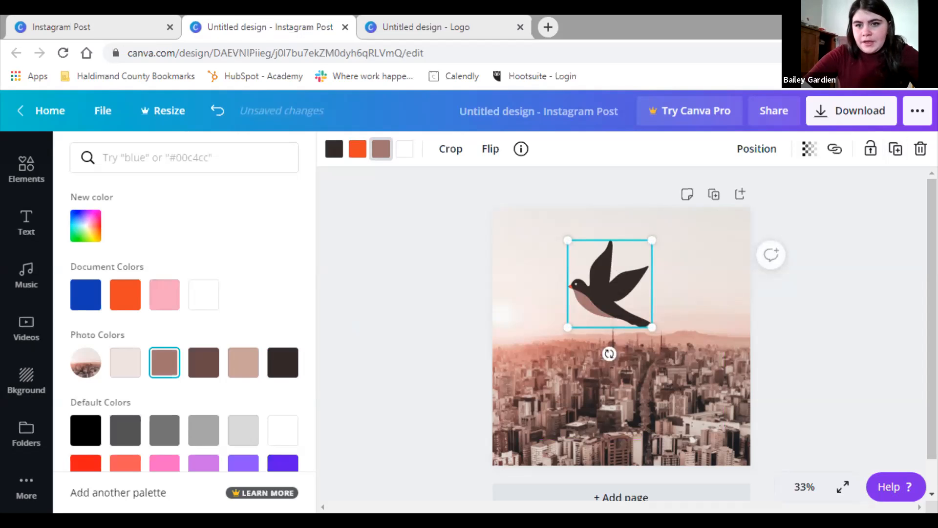
{"action": "left_click", "coordinate": [920, 149]}
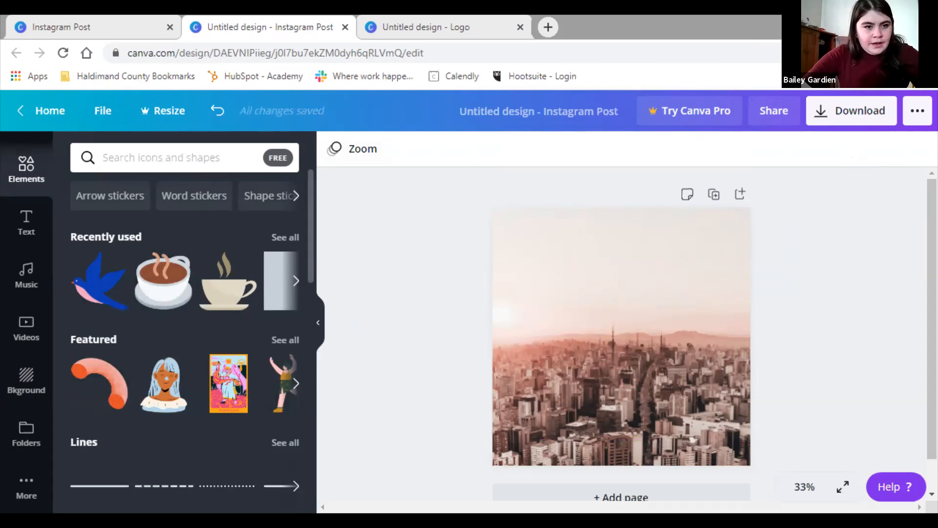
Search elements for 'square' and add the brown square to the page
{"action": "scroll", "coordinate": [192, 341], "scroll_direction": "down", "scroll_amount": 1}
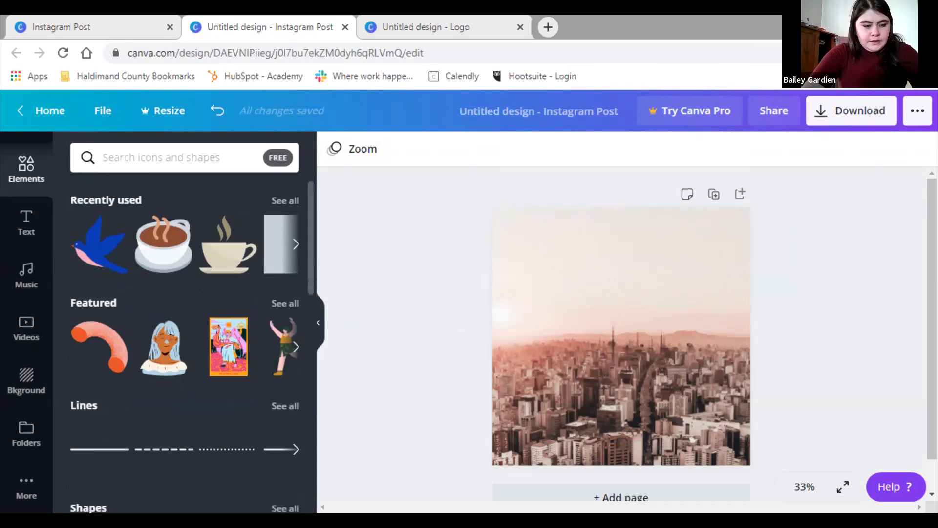
{"action": "type", "text": "sqau"}
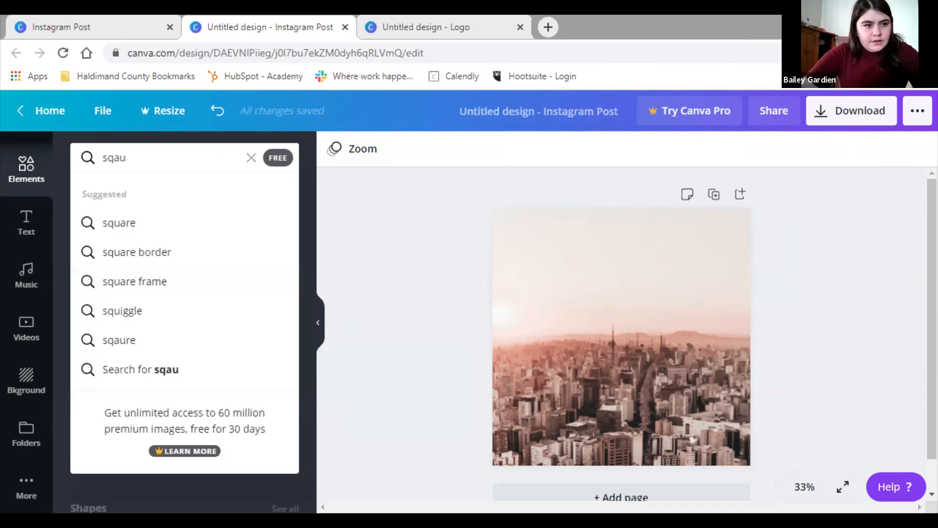
{"action": "left_click", "coordinate": [119, 223]}
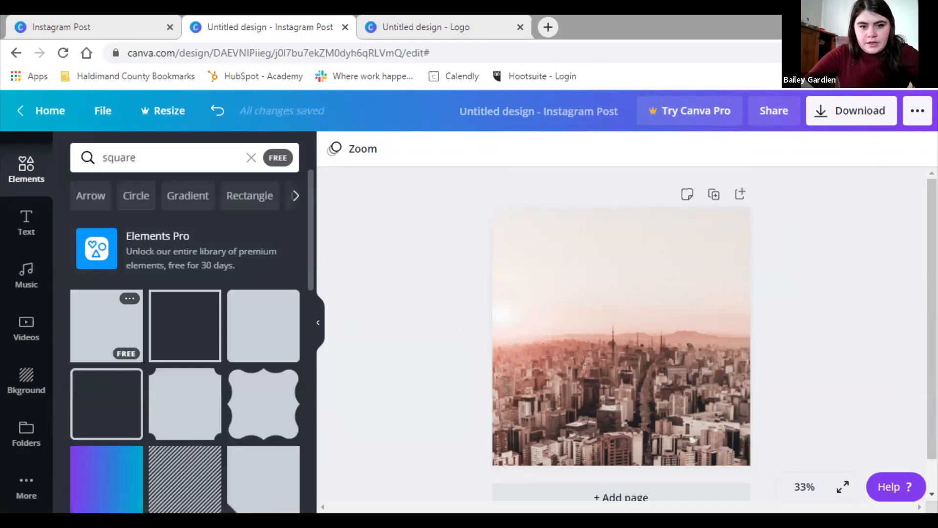
{"action": "left_click", "coordinate": [106, 325]}
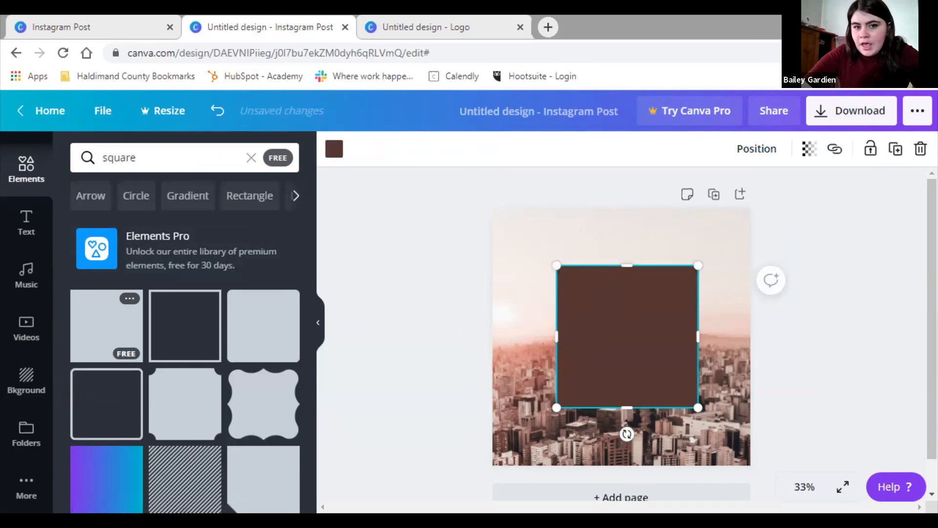
Resize the brown square to 864 × 864 and centre it on the page
{"action": "left_click_drag", "start_coordinate": [556, 265], "coordinate": [524, 234]}
{"action": "left_click_drag", "start_coordinate": [597, 268], "coordinate": [592, 273]}
{"action": "left_click_drag", "start_coordinate": [691, 325], "coordinate": [724, 327]}
{"action": "left_click_drag", "start_coordinate": [621, 238], "coordinate": [620, 233]}
{"action": "left_click_drag", "start_coordinate": [620, 412], "coordinate": [620, 439]}
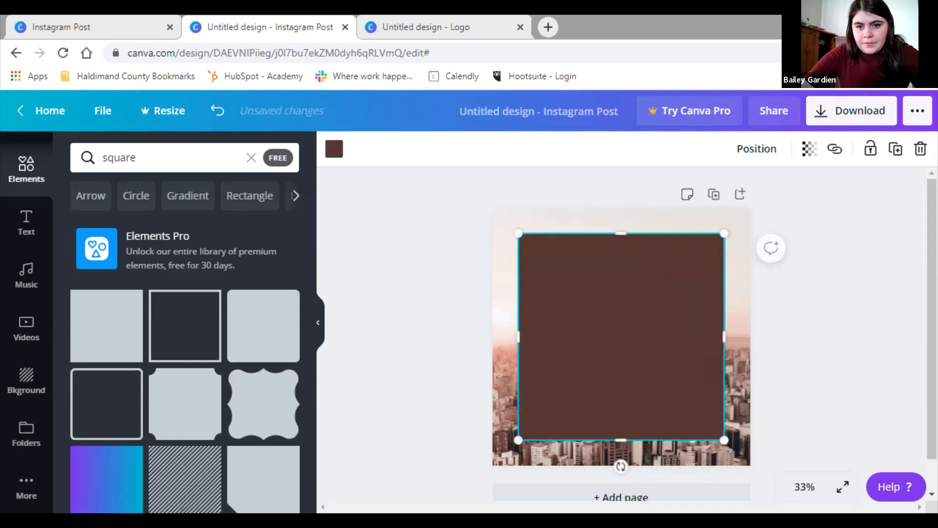
{"action": "left_click_drag", "start_coordinate": [621, 337], "coordinate": [621, 337]}
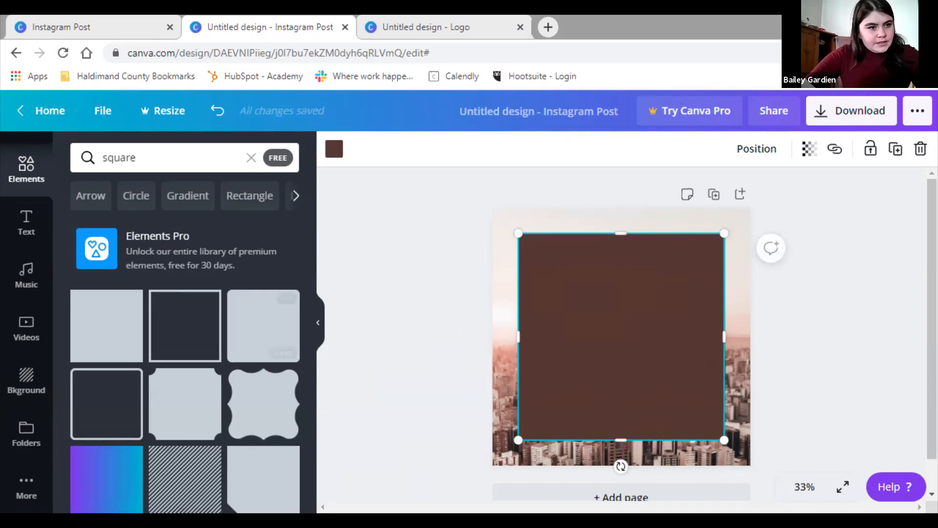
Add an 'Open' heading in Montserrat font, then delete it again
{"action": "left_click", "coordinate": [26, 221]}
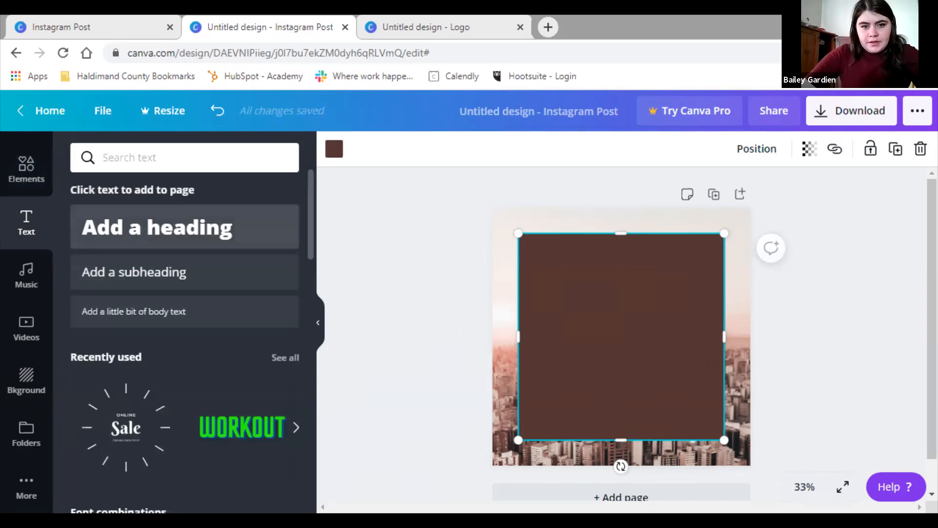
{"action": "left_click_drag", "start_coordinate": [156, 227], "coordinate": [613, 295]}
{"action": "double_click", "coordinate": [618, 296]}
{"action": "key", "text": "BackSpace"}
{"action": "type", "text": "Open"}
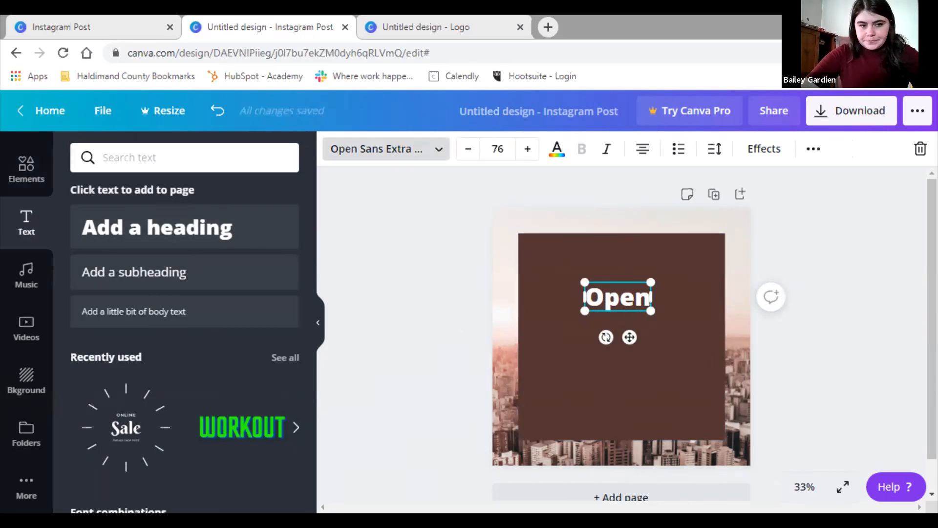
{"action": "left_click", "coordinate": [386, 149]}
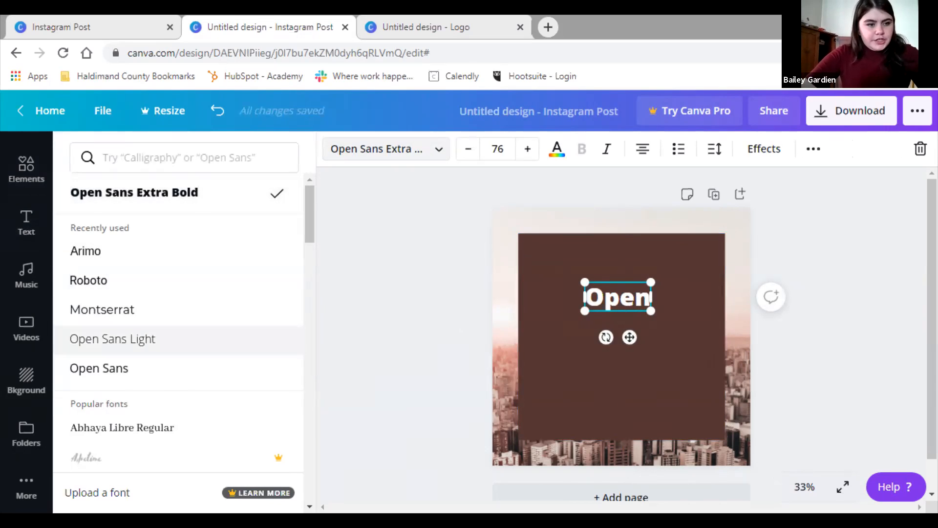
{"action": "left_click", "coordinate": [147, 309]}
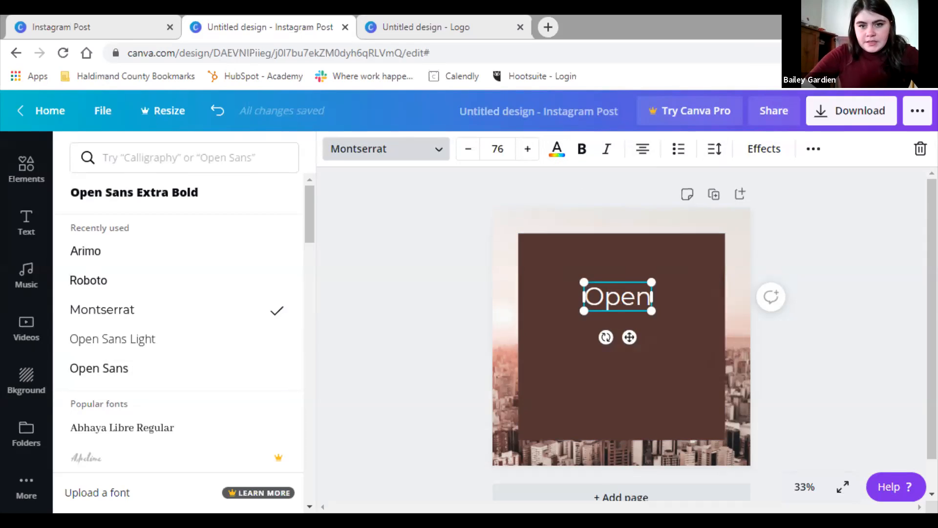
{"action": "left_click", "coordinate": [919, 149]}
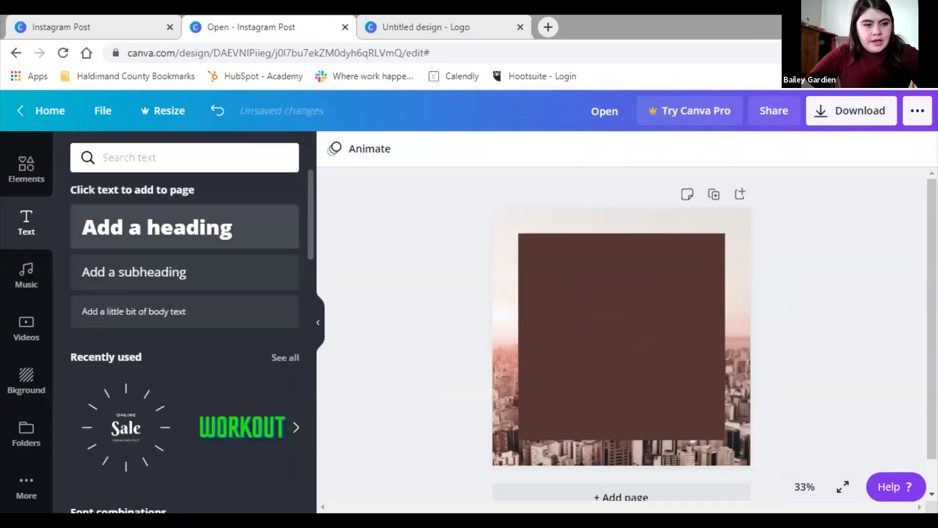
Add the HUSTLE text style, shift it slightly left and up, then delete it
{"action": "scroll", "coordinate": [185, 317], "scroll_direction": "down", "scroll_amount": 5}
{"action": "scroll", "coordinate": [185, 317], "scroll_direction": "down", "scroll_amount": 5}
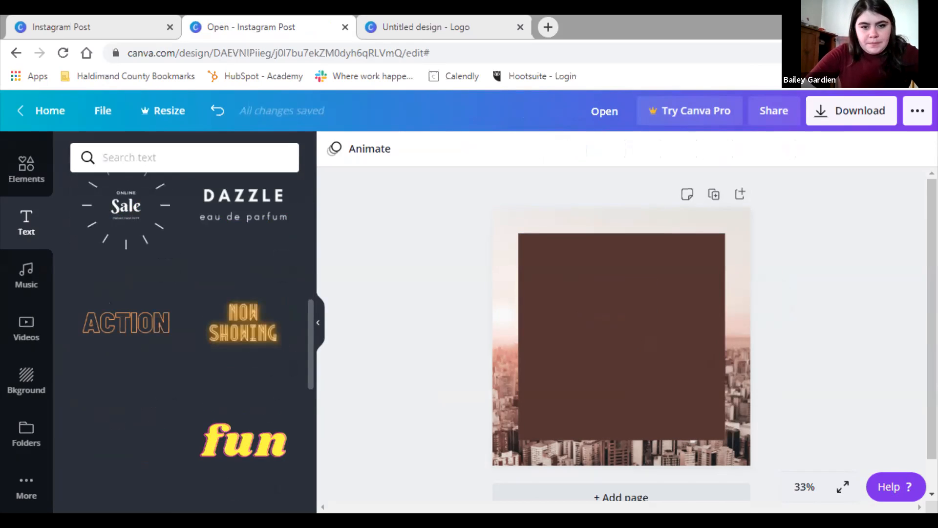
{"action": "left_click", "coordinate": [127, 440]}
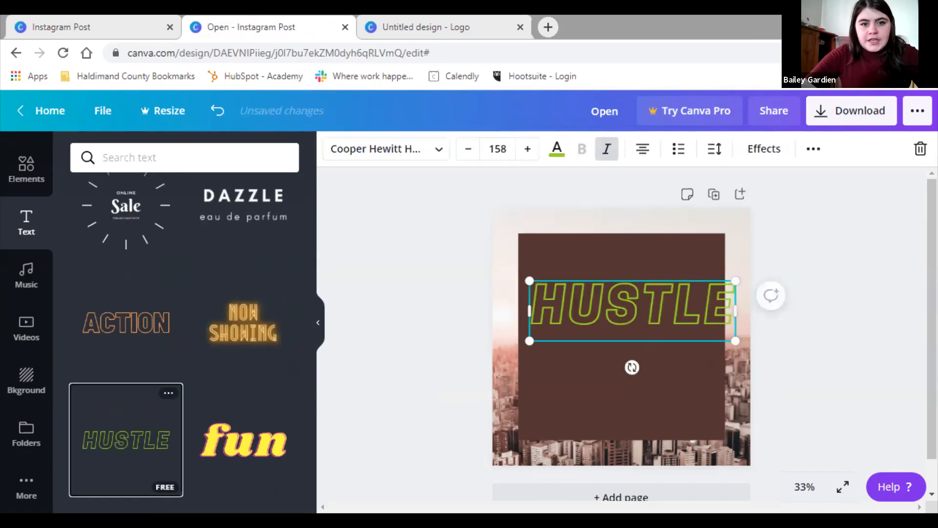
{"action": "left_click", "coordinate": [376, 150]}
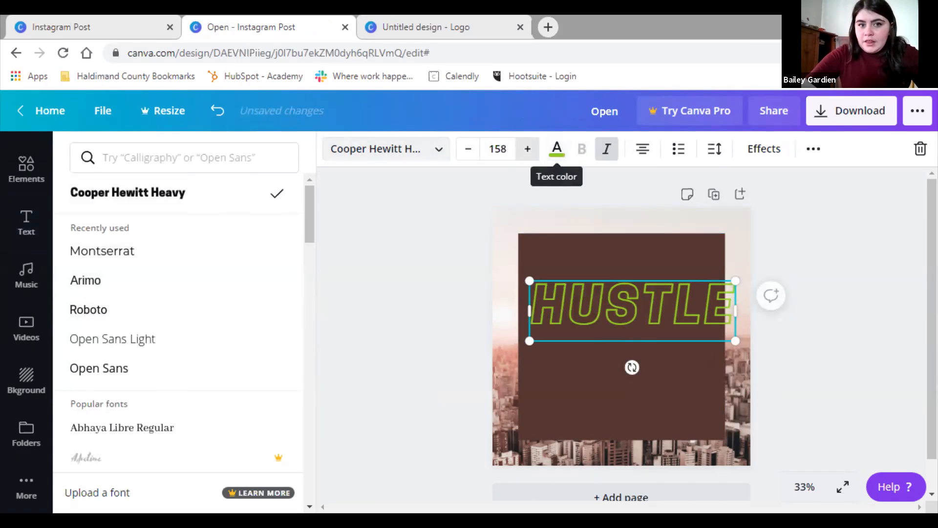
{"action": "left_click", "coordinate": [386, 149]}
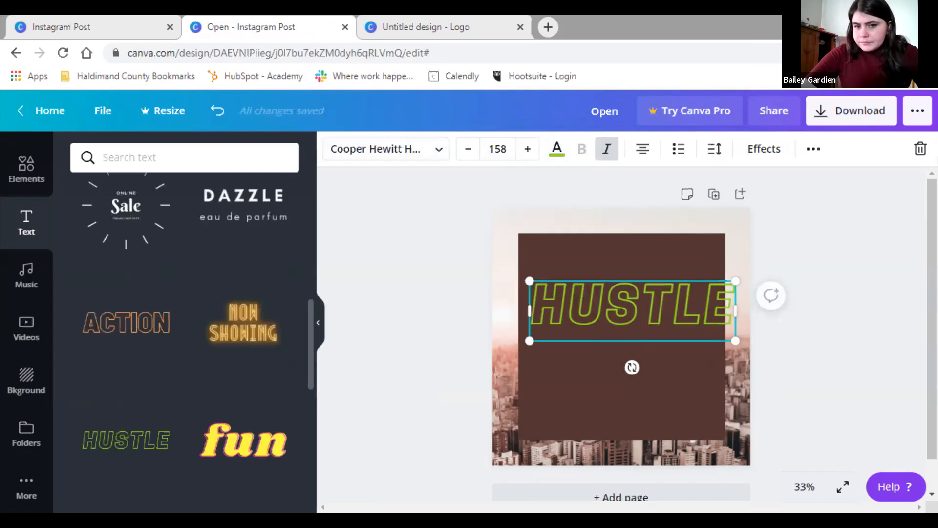
{"action": "mouse_move", "coordinate": [633, 310]}
{"action": "left_mouse_down"}
{"action": "mouse_move", "coordinate": [612, 309]}
{"action": "mouse_move", "coordinate": [621, 306]}
{"action": "left_mouse_up"}
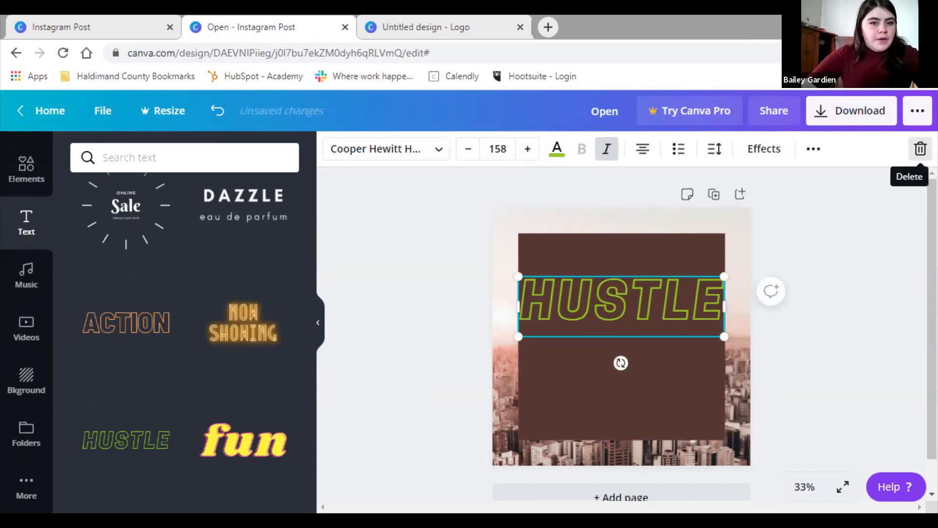
{"action": "left_click", "coordinate": [920, 148]}
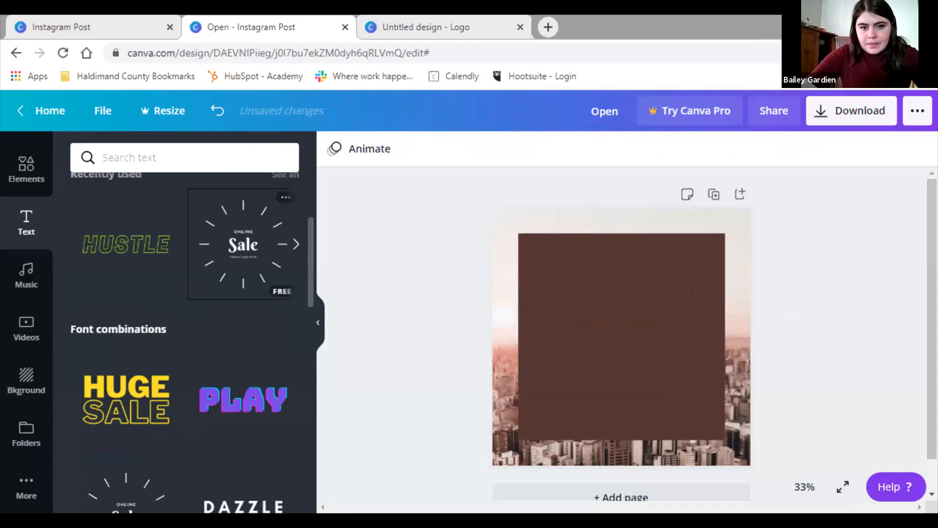
Add the Online Sale sunburst graphic, shrinking and centring it in the brown square
{"action": "left_click", "coordinate": [244, 244]}
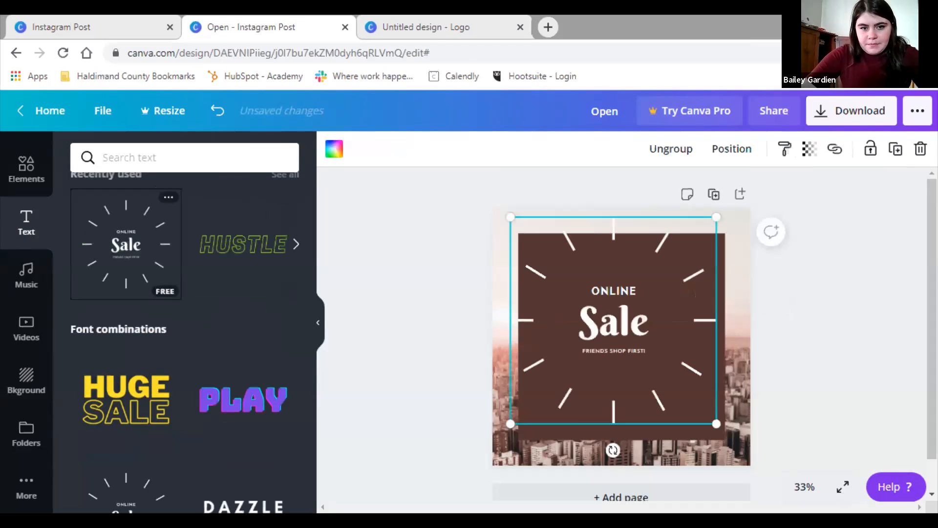
{"action": "left_click_drag", "start_coordinate": [613, 322], "coordinate": [621, 337]}
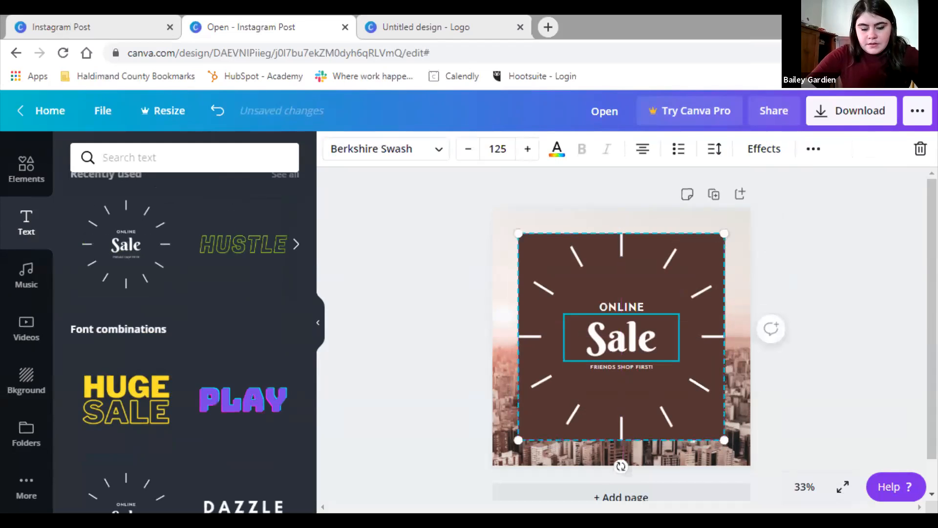
{"action": "left_click_drag", "start_coordinate": [724, 440], "coordinate": [715, 429]}
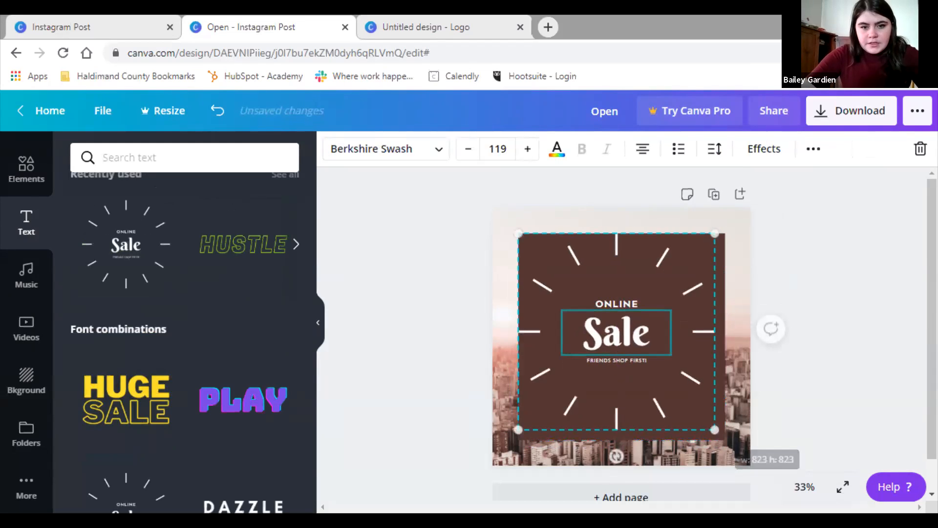
{"action": "left_click_drag", "start_coordinate": [690, 377], "coordinate": [695, 382]}
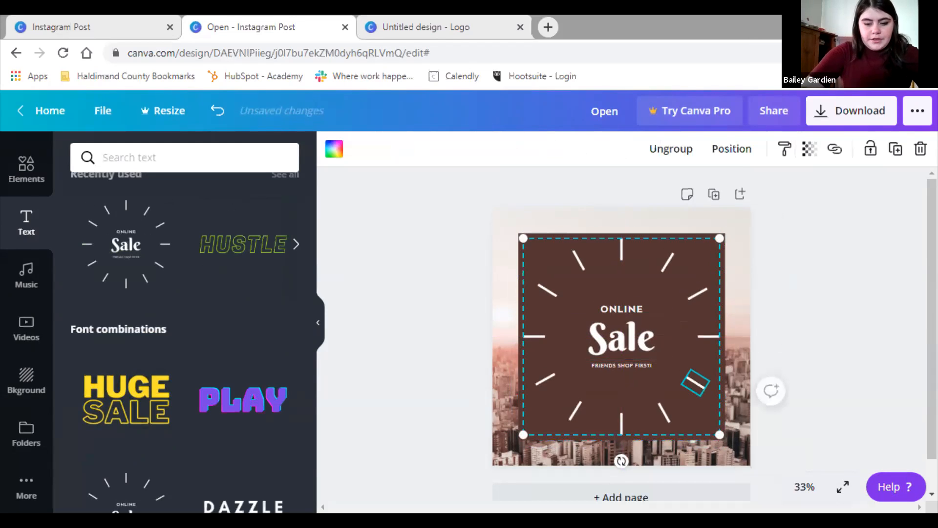
Replace the word ONLINE with NOW and Sale with Open
{"action": "double_click", "coordinate": [621, 309]}
{"action": "key", "text": "BackSpace"}
{"action": "type", "text": "NOW"}
{"action": "left_click", "coordinate": [621, 338]}
{"action": "double_click", "coordinate": [622, 338]}
{"action": "key", "text": "BackSpace"}
{"action": "type", "text": "OPen"}
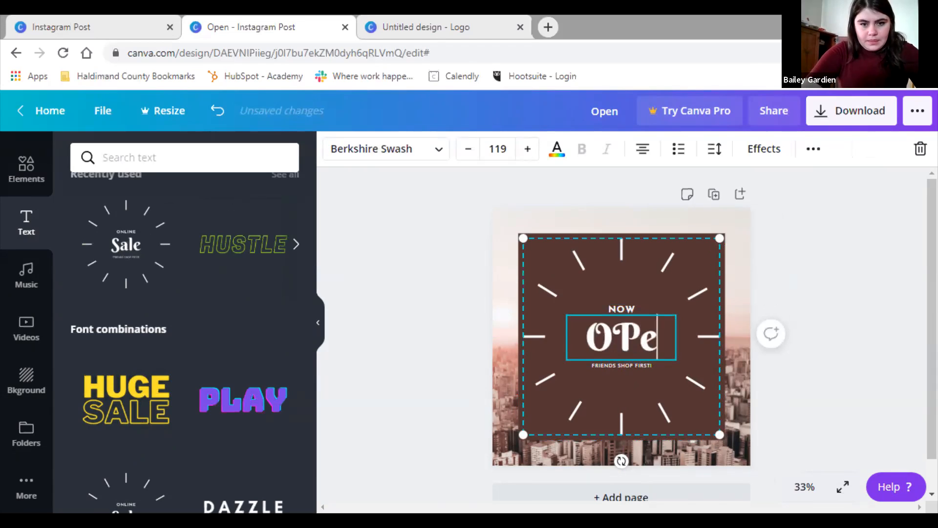
{"action": "key", "text": "BackSpace"}
{"action": "key", "text": "BackSpace"}
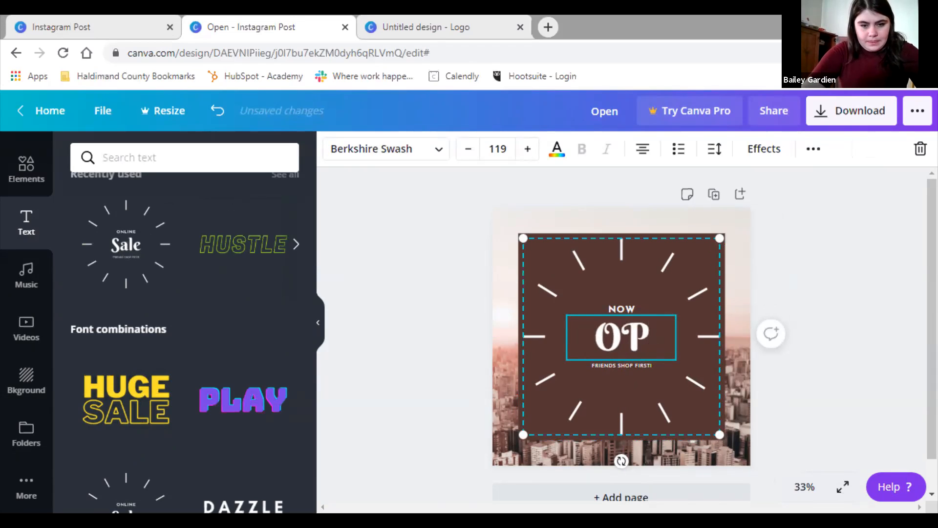
{"action": "type", "text": "EN"}
{"action": "key", "text": "BackSpace"}
{"action": "key", "text": "BackSpace"}
{"action": "key", "text": "BackSpace"}
{"action": "type", "text": "pen"}
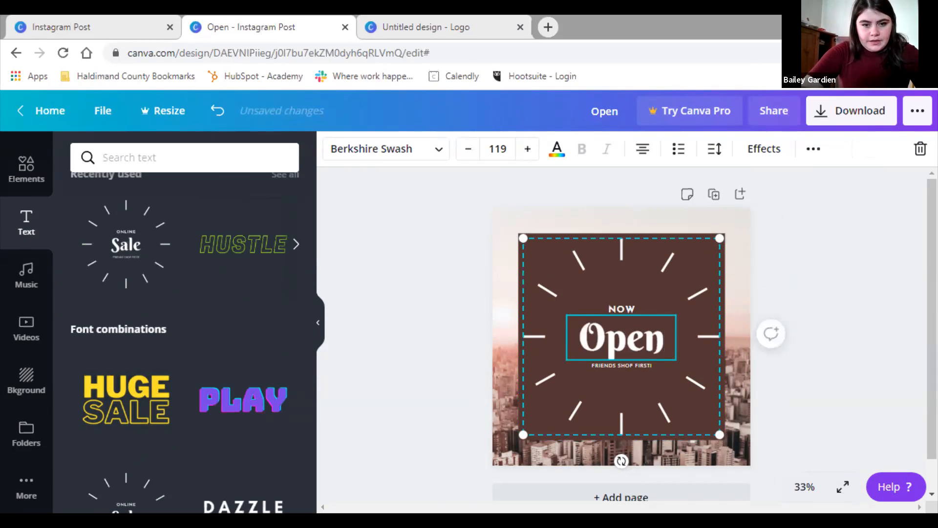
Change the FRIENDS SHOP FIRST! subtitle to CALEDONIA CAFE
{"action": "triple_click", "coordinate": [621, 365]}
{"action": "type", "text": "CALEDONIA CAFE"}
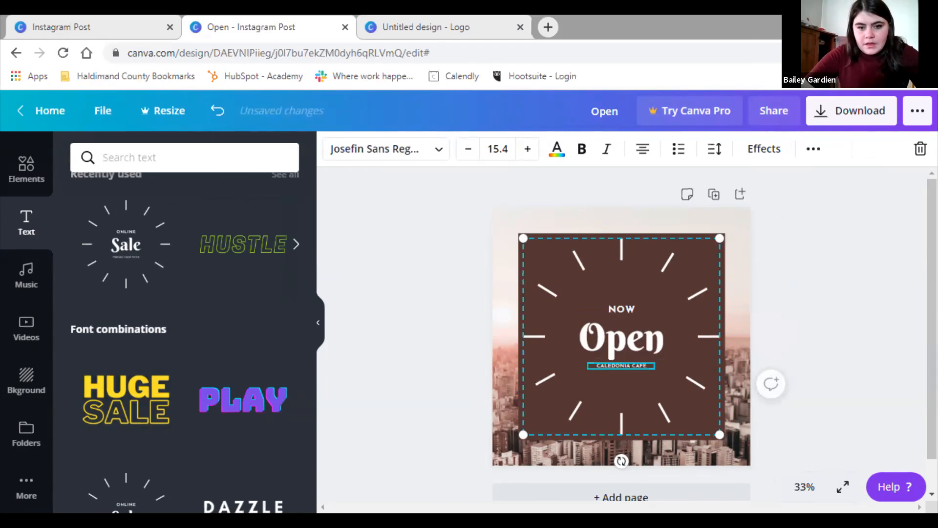
{"action": "key", "text": "Escape"}
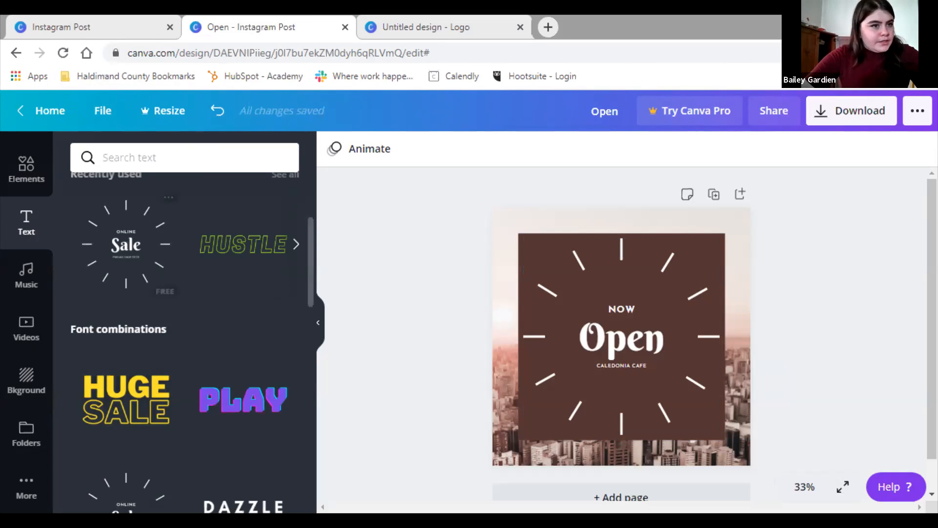
Search the Elements library for coffee graphics
{"action": "left_click", "coordinate": [26, 169]}
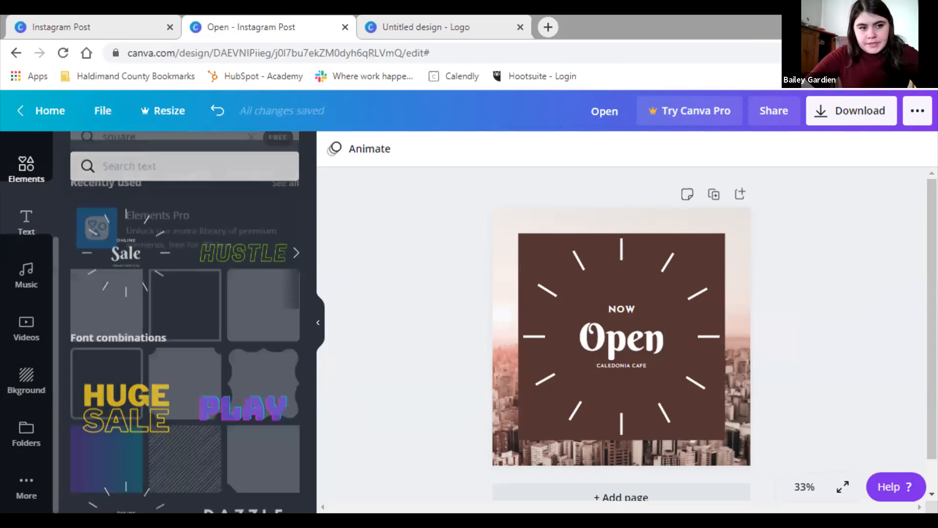
{"action": "left_click", "coordinate": [250, 157]}
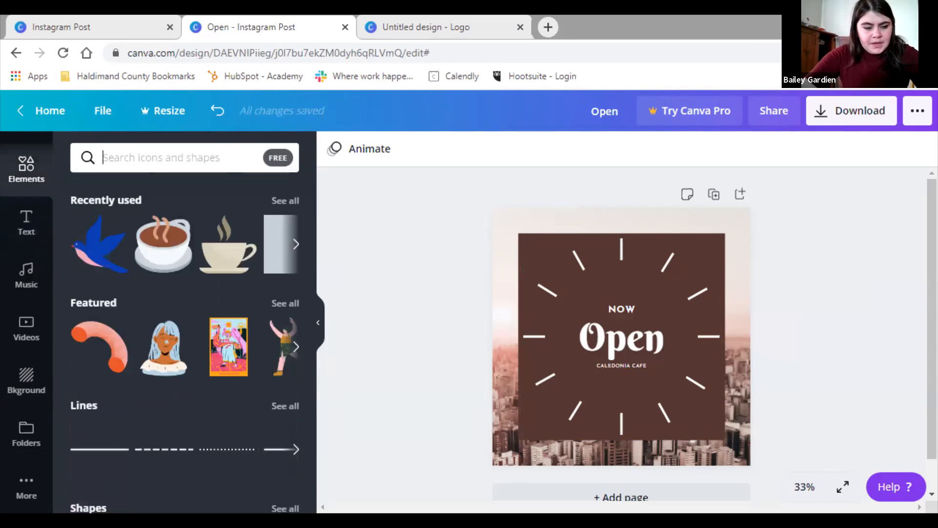
{"action": "type", "text": "coffee"}
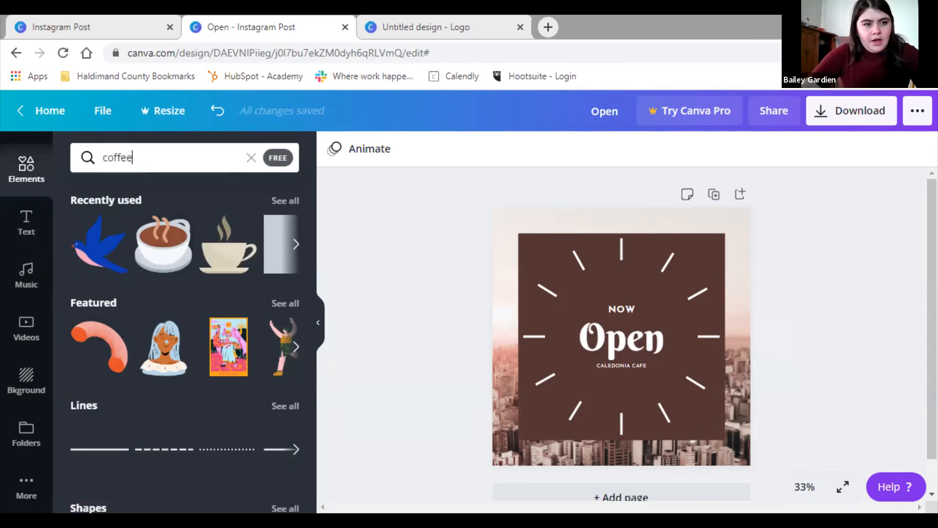
{"action": "key", "text": "Return"}
{"action": "scroll", "coordinate": [262, 313], "scroll_direction": "down", "scroll_amount": 7}
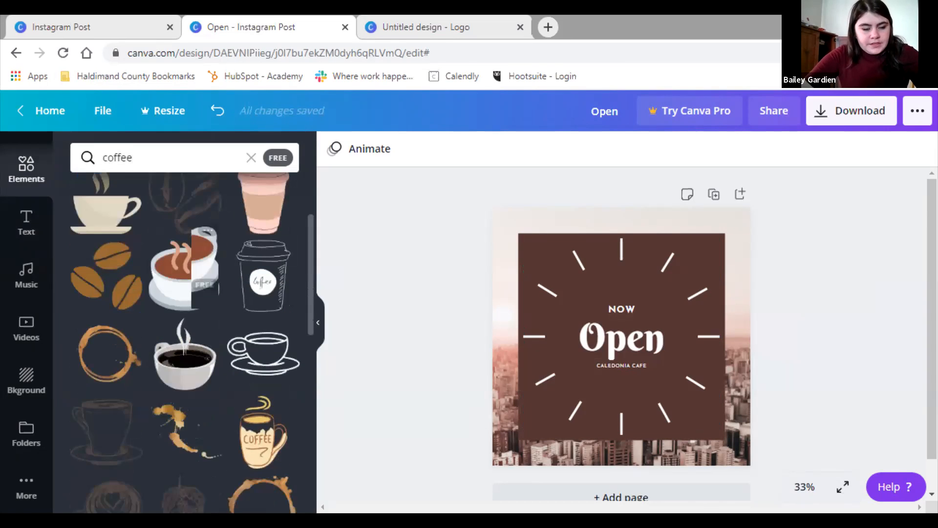
{"action": "scroll", "coordinate": [263, 312], "scroll_direction": "down", "scroll_amount": 4}
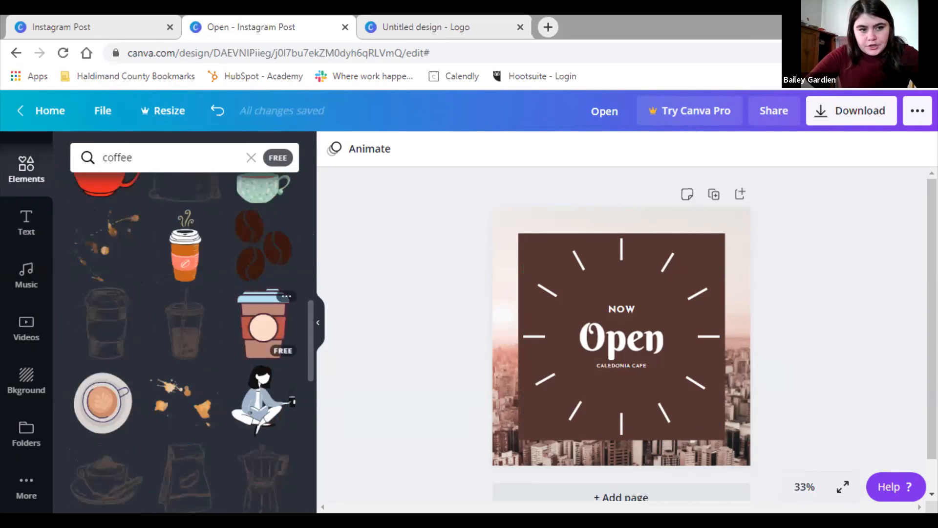
{"action": "scroll", "coordinate": [263, 322], "scroll_direction": "up", "scroll_amount": 6}
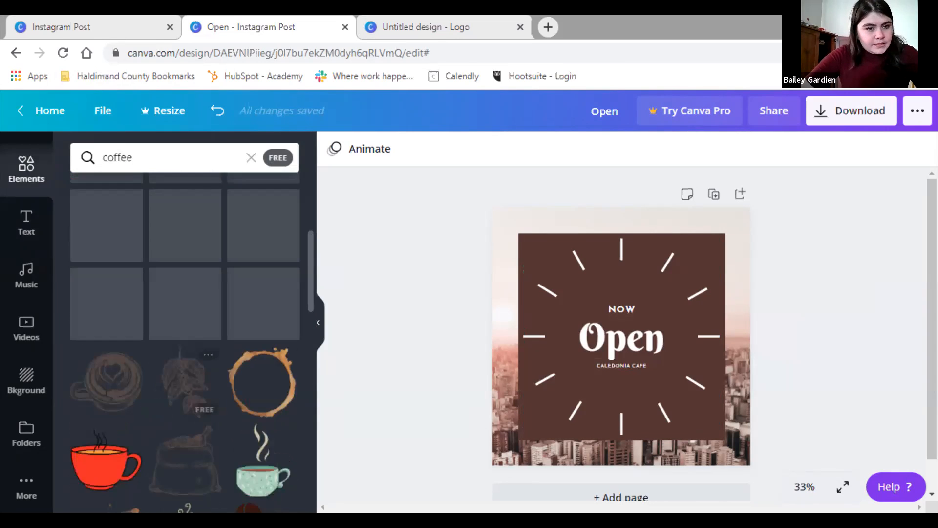
{"action": "scroll", "coordinate": [185, 318], "scroll_direction": "up", "scroll_amount": 4}
{"action": "scroll", "coordinate": [185, 318], "scroll_direction": "down", "scroll_amount": 10}
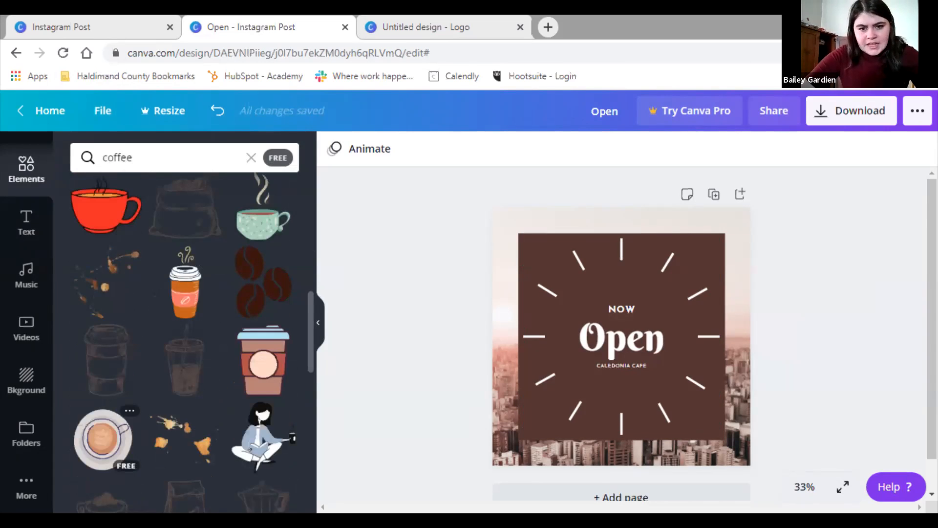
Place a shrunken latte cup at the lower-left over the skyline, testing undo and redo
{"action": "left_click_drag", "start_coordinate": [103, 438], "coordinate": [545, 420]}
{"action": "left_click_drag", "start_coordinate": [595, 368], "coordinate": [568, 397]}
{"action": "left_click_drag", "start_coordinate": [528, 434], "coordinate": [532, 417]}
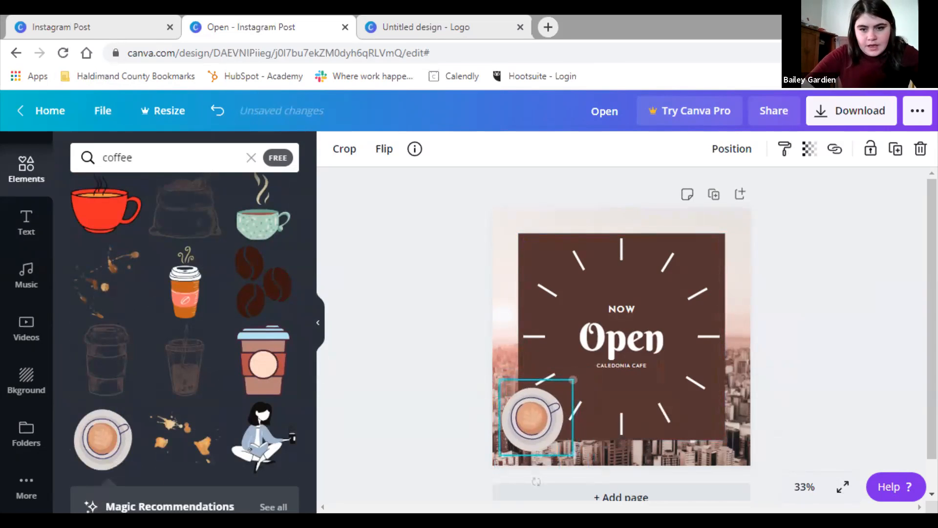
{"action": "key", "text": "Escape"}
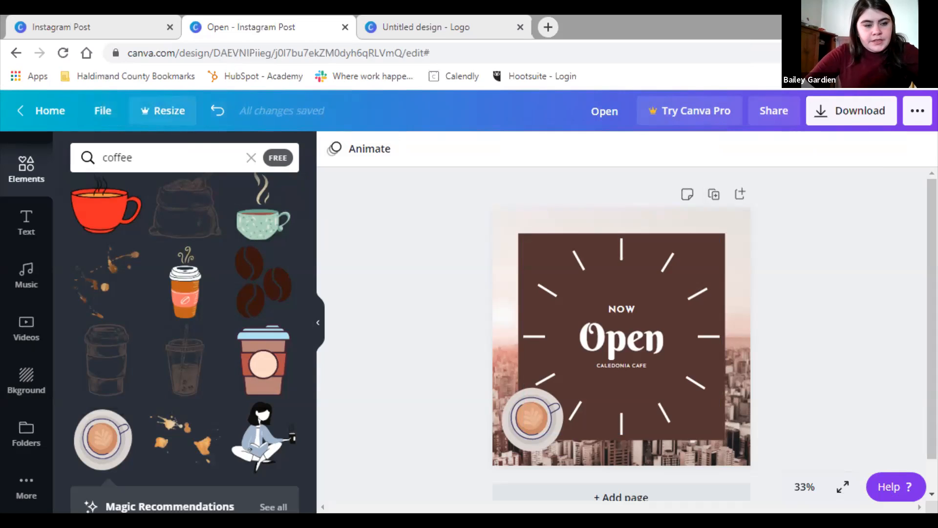
{"action": "left_click", "coordinate": [217, 111]}
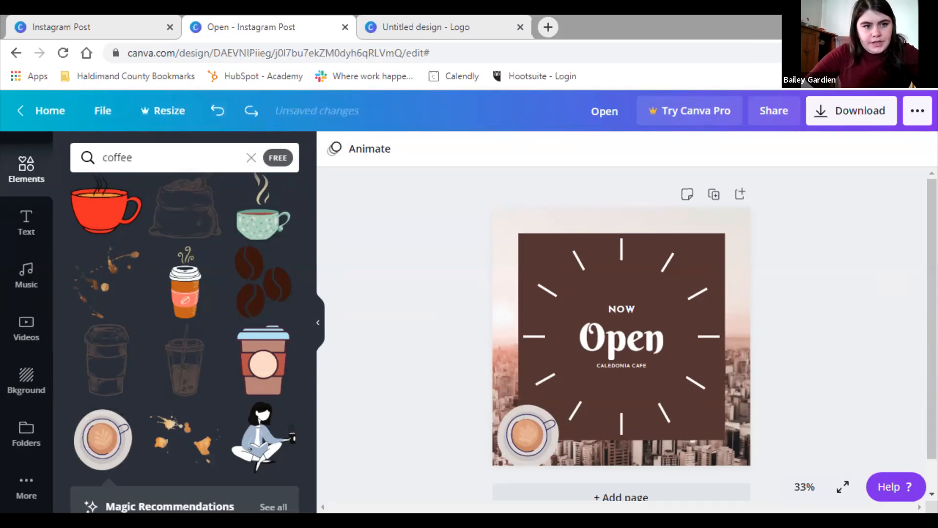
{"action": "left_click", "coordinate": [252, 110]}
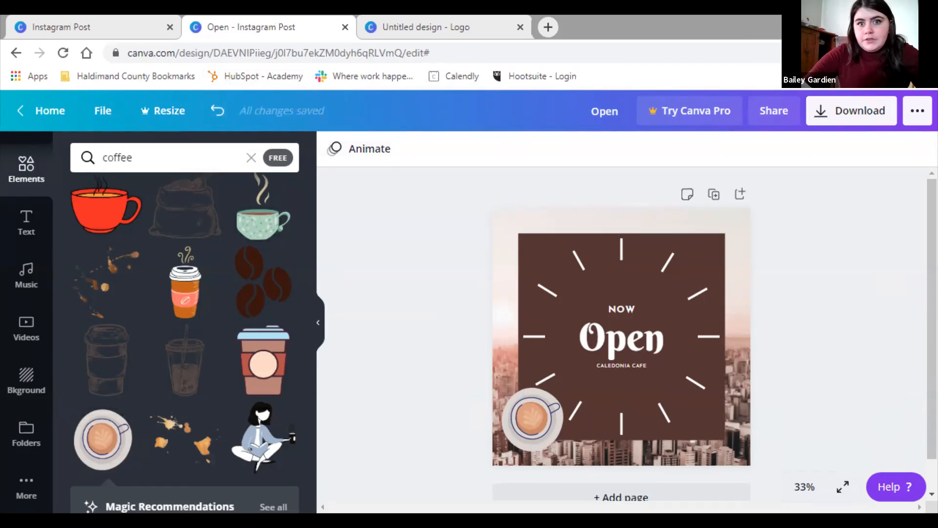
Change the design title to 'Caledonia Cafe'
{"action": "key", "text": "BackSpace"}
{"action": "key", "text": "BackSpace"}
{"action": "key", "text": "BackSpace"}
{"action": "key", "text": "BackSpace"}
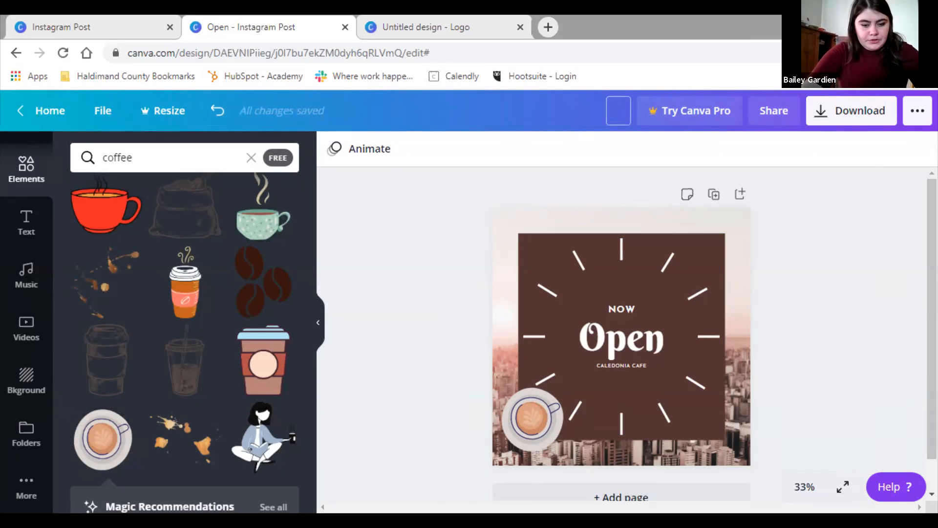
{"action": "type", "text": "Caledonia "}
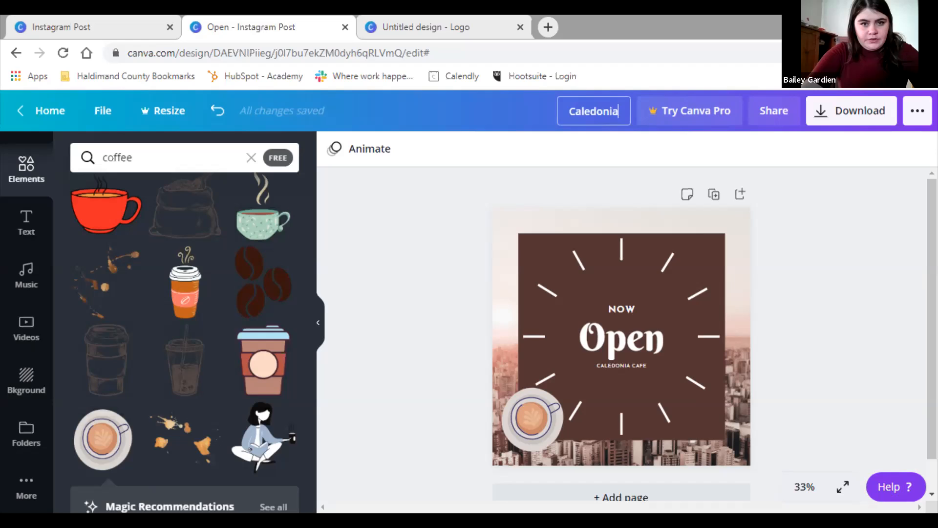
{"action": "type", "text": "Cafe"}
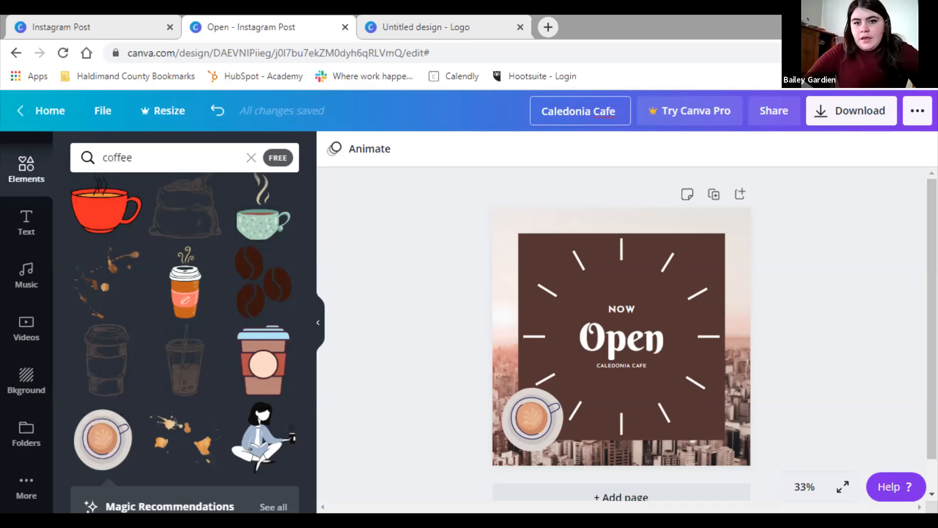
{"action": "key", "text": "Return"}
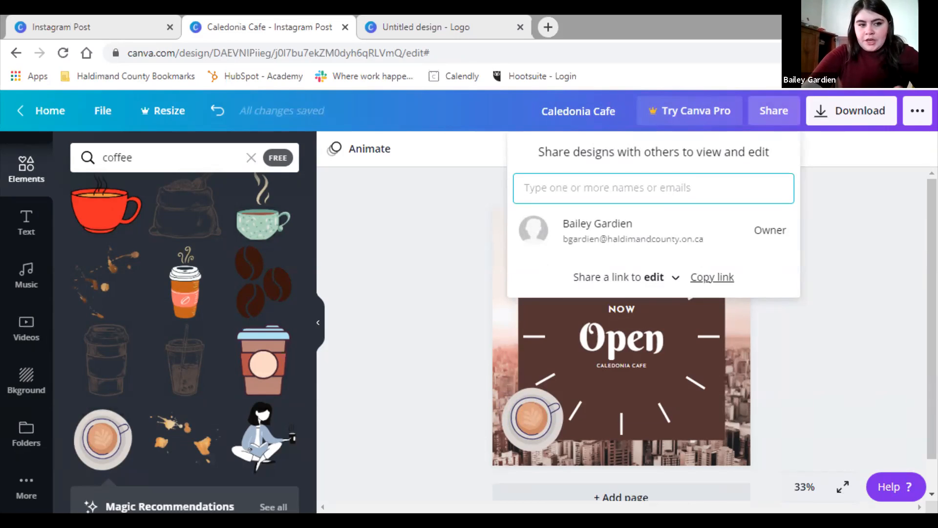
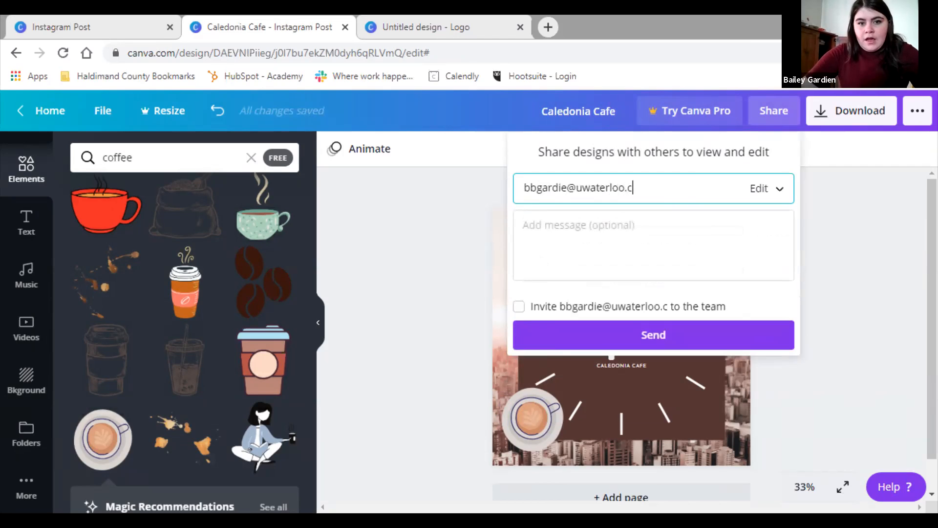
Send an edit-access invitation to the collaborator's e-mail address and dismiss the confirmation
{"action": "left_click", "coordinate": [524, 225]}
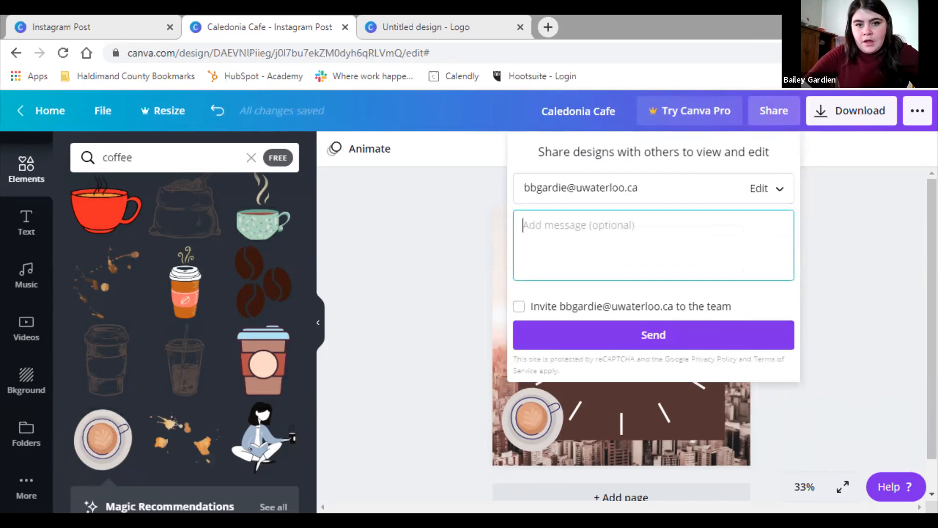
{"action": "left_click", "coordinate": [653, 335]}
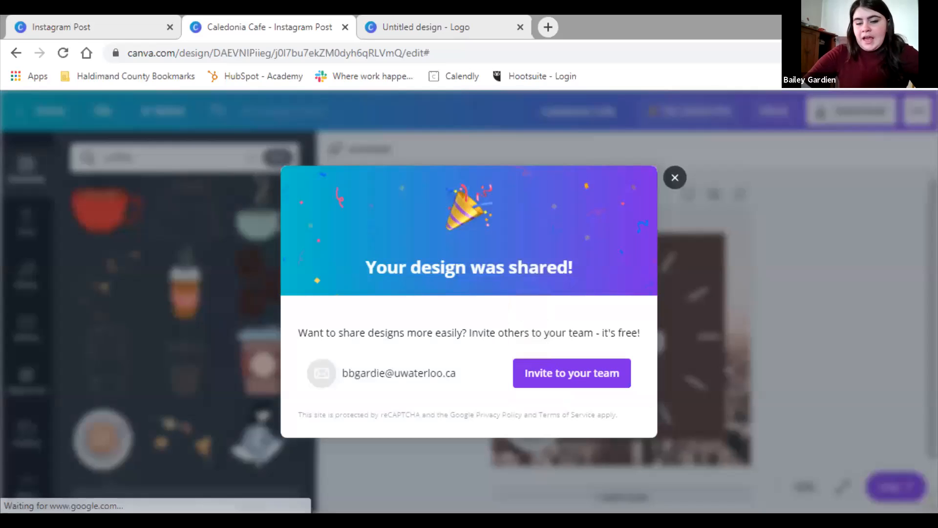
{"action": "key", "text": "Escape"}
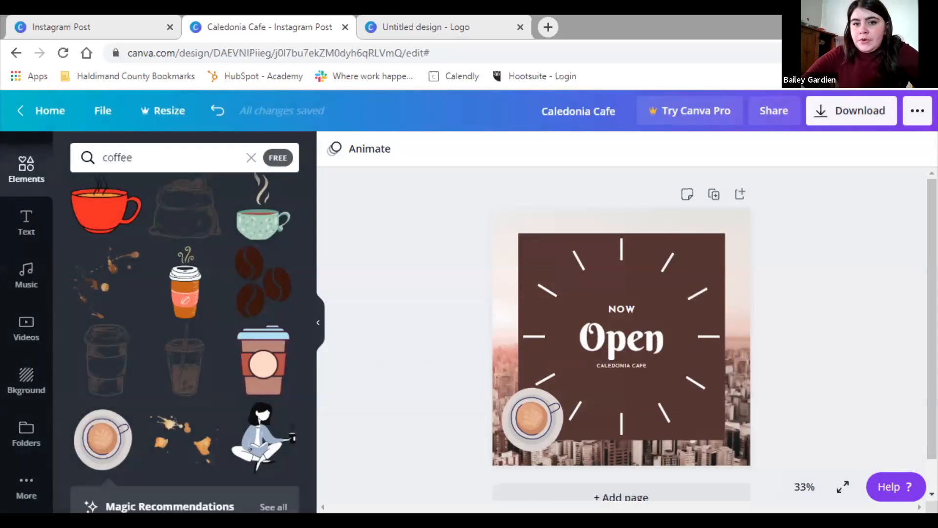
{"action": "left_click", "coordinate": [851, 111]}
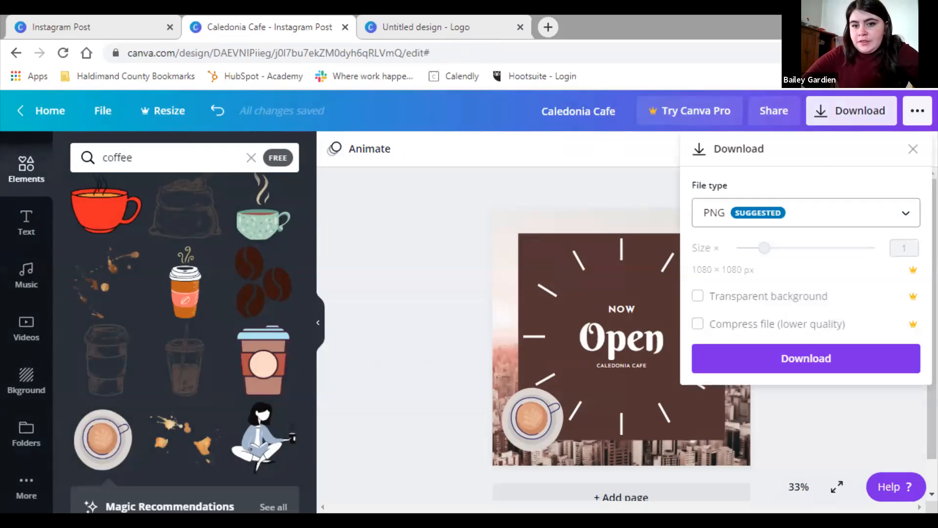
{"action": "left_click", "coordinate": [806, 213]}
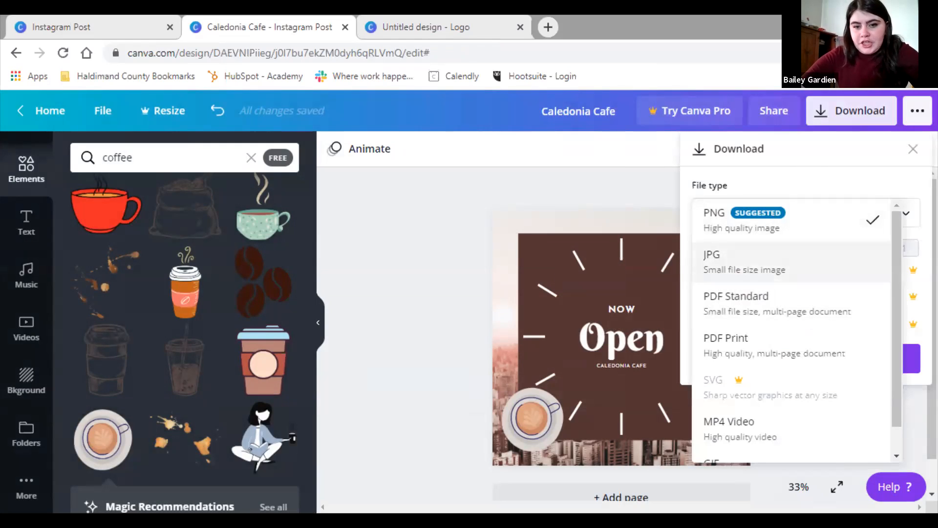
{"action": "key", "text": "Escape"}
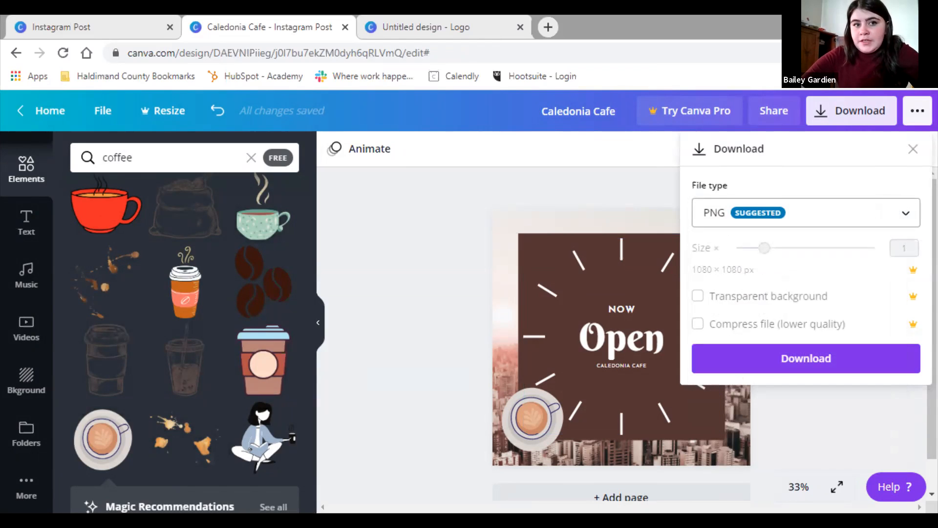
{"action": "key", "text": "Return"}
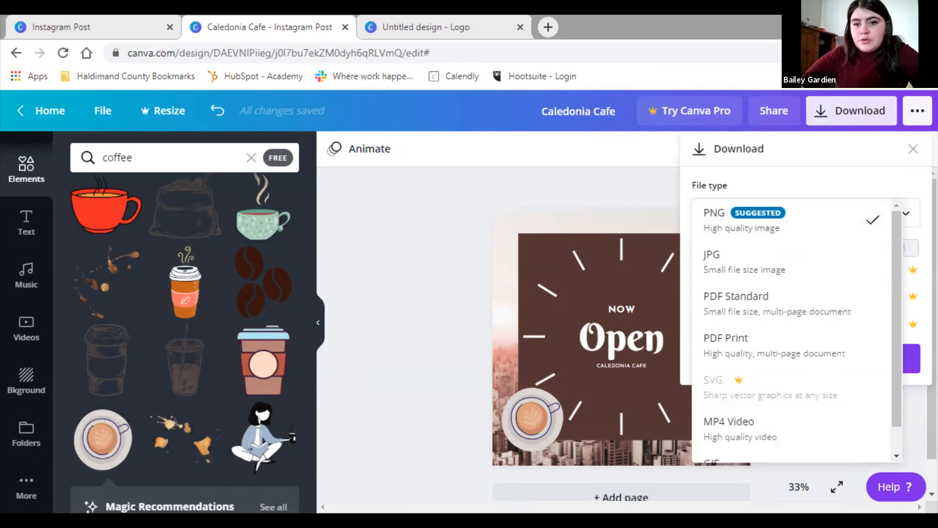
{"action": "key", "text": "Escape"}
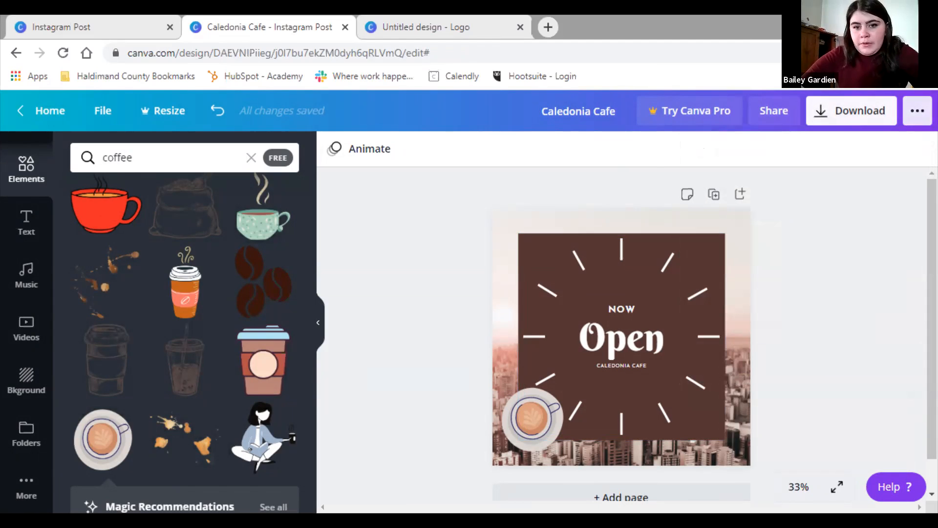
Try publishing to a Facebook Page, then close the login window and panel
{"action": "left_click", "coordinate": [917, 110]}
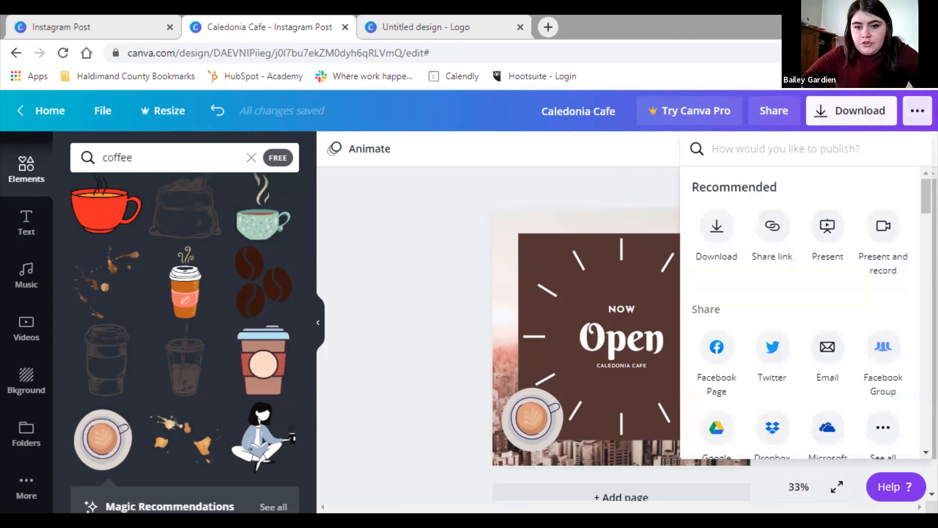
{"action": "left_click", "coordinate": [716, 347]}
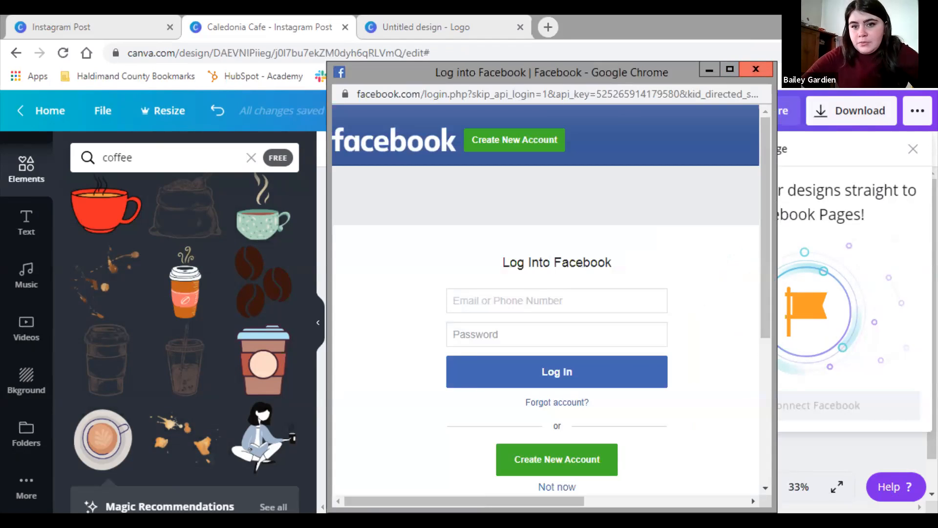
{"action": "key", "text": "alt+F4"}
{"action": "left_click", "coordinate": [913, 149]}
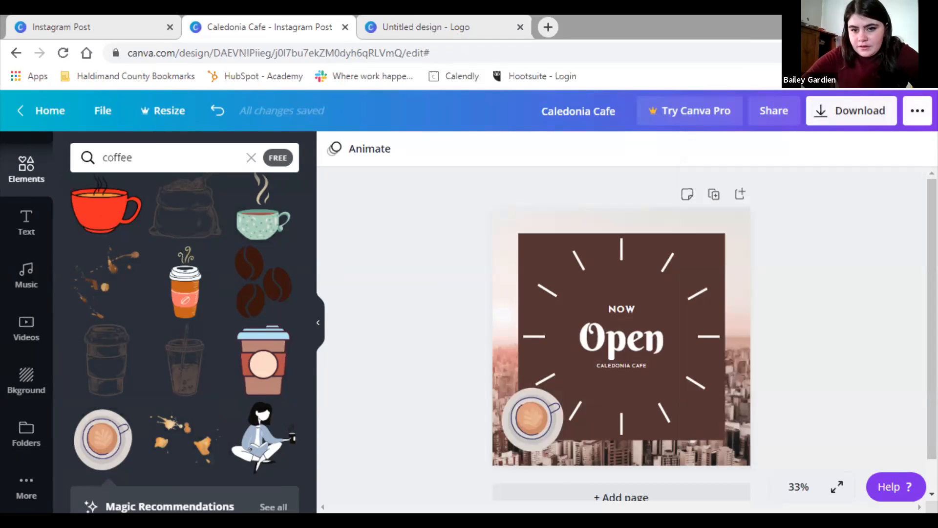
Show all publishing options, try Schedule, and dismiss the Content Planner upgrade offer
{"action": "left_click", "coordinate": [916, 110]}
{"action": "left_click_drag", "start_coordinate": [926, 196], "coordinate": [926, 220]}
{"action": "left_click", "coordinate": [882, 216]}
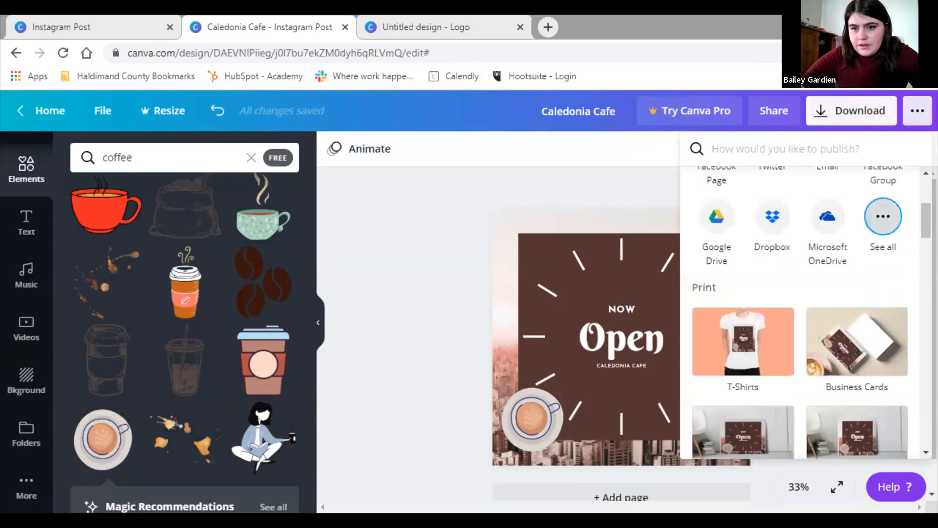
{"action": "scroll", "coordinate": [883, 216], "scroll_direction": "down", "scroll_amount": 2}
{"action": "scroll", "coordinate": [806, 312], "scroll_direction": "down", "scroll_amount": 1}
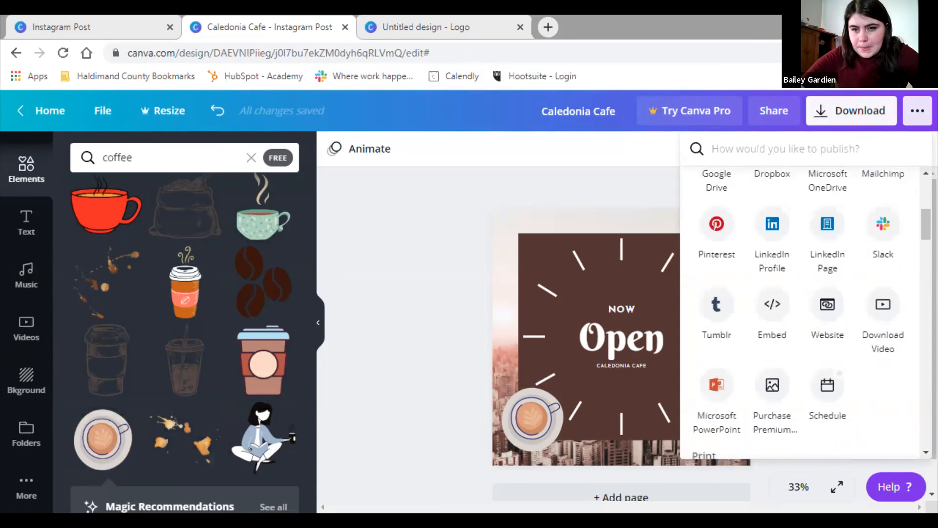
{"action": "scroll", "coordinate": [806, 313], "scroll_direction": "up", "scroll_amount": 3}
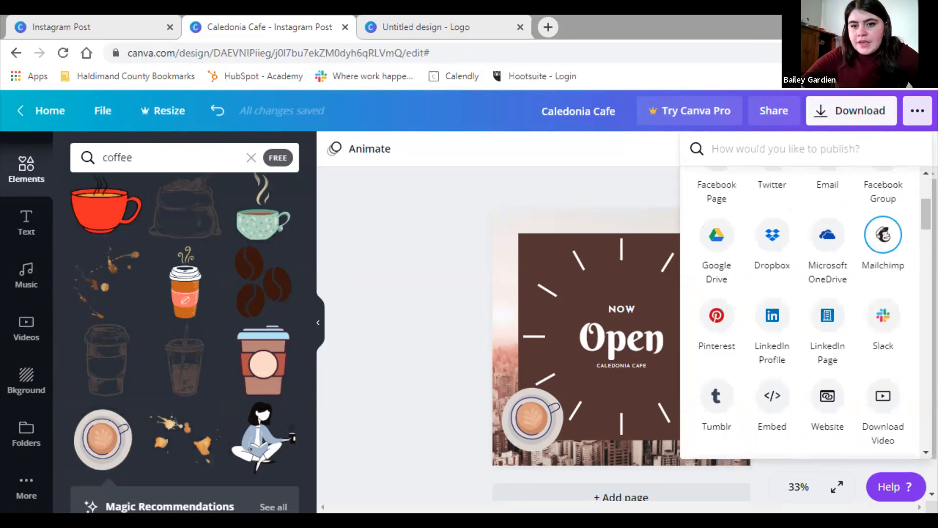
{"action": "scroll", "coordinate": [806, 312], "scroll_direction": "up", "scroll_amount": 3}
{"action": "scroll", "coordinate": [806, 312], "scroll_direction": "down", "scroll_amount": 1}
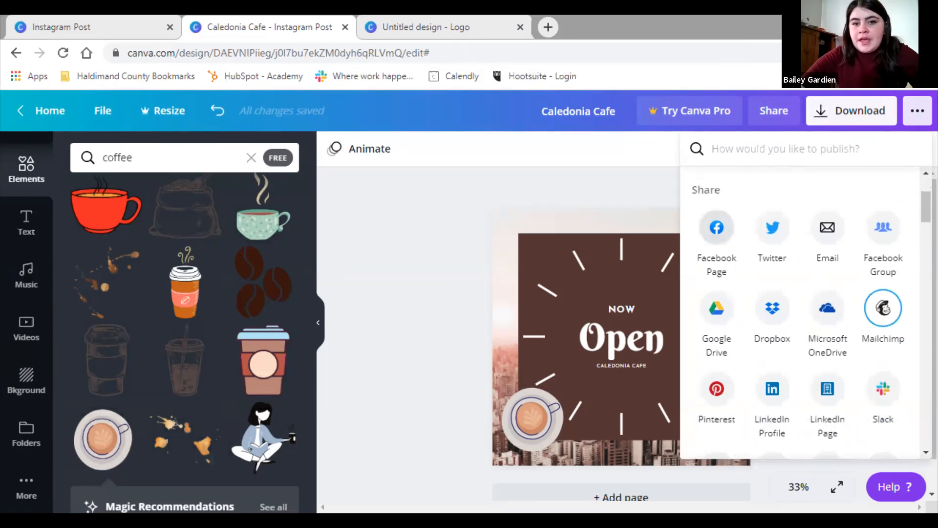
{"action": "scroll", "coordinate": [806, 312], "scroll_direction": "down", "scroll_amount": 2}
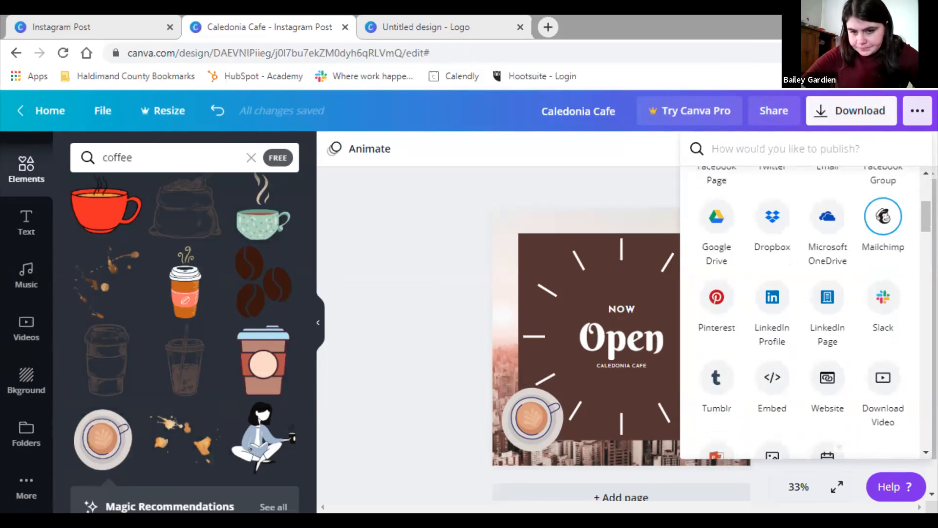
{"action": "scroll", "coordinate": [806, 313], "scroll_direction": "down", "scroll_amount": 1}
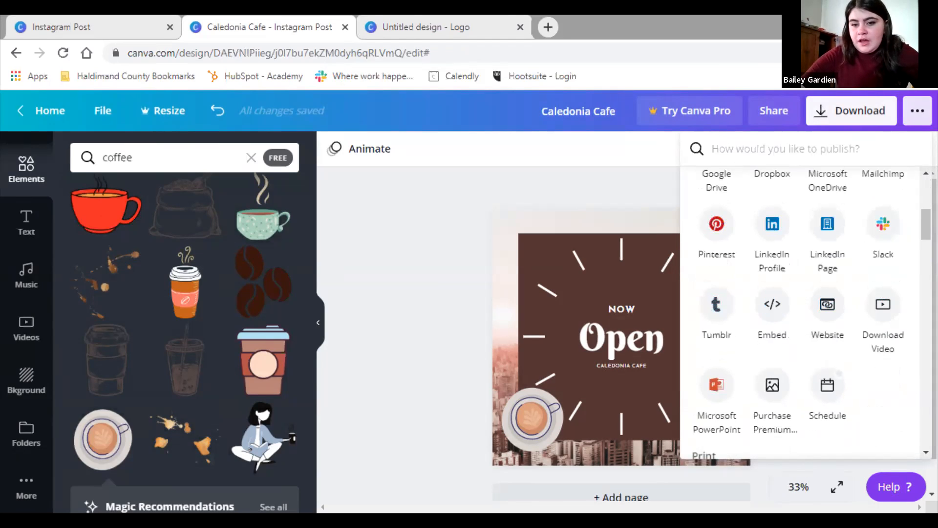
{"action": "left_click", "coordinate": [827, 391]}
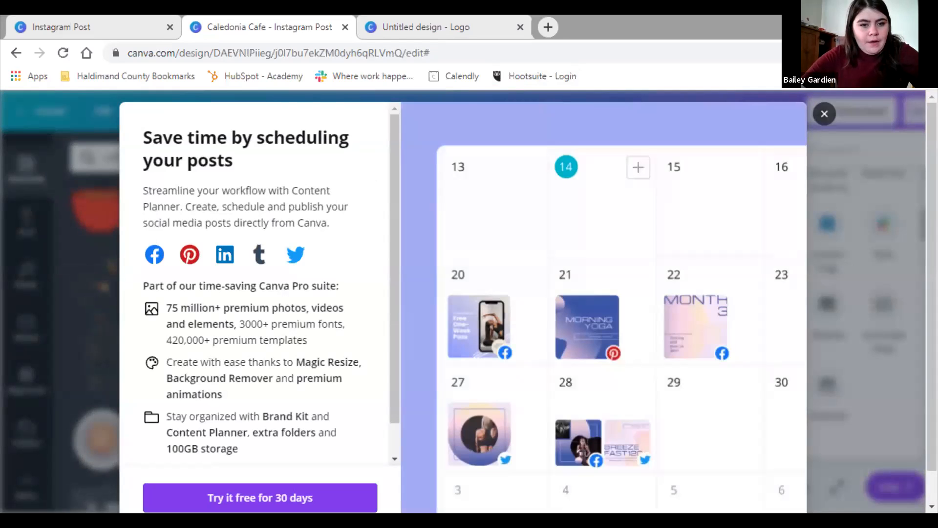
{"action": "scroll", "coordinate": [260, 283], "scroll_direction": "down", "scroll_amount": 1}
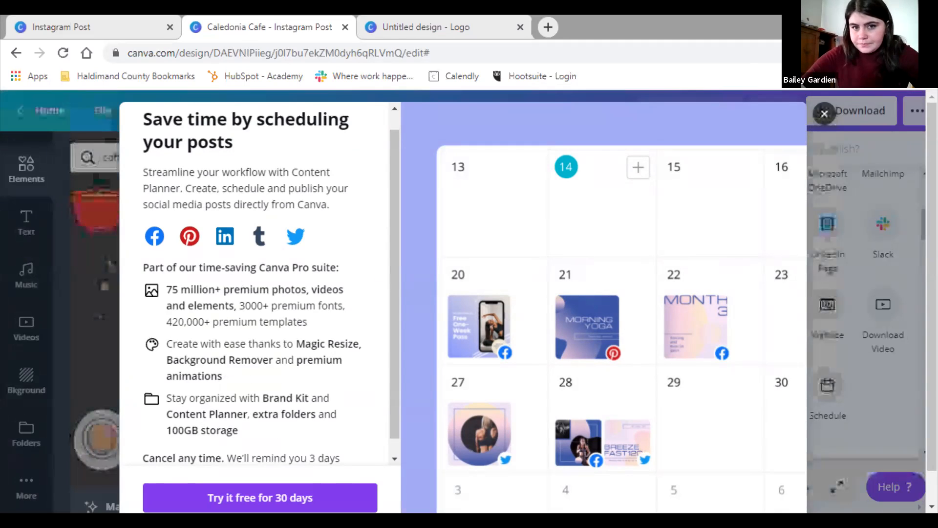
{"action": "key", "text": "Escape"}
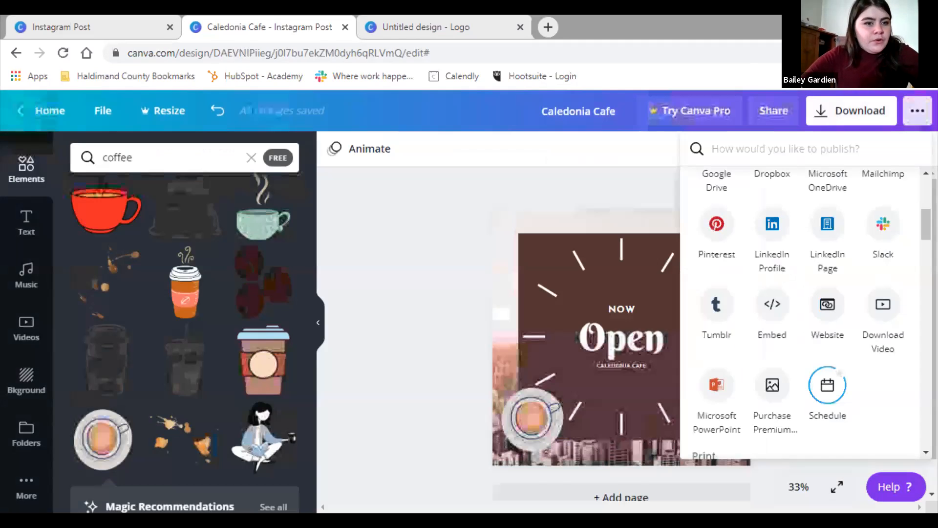
Close the publishing options and browse the previously uploaded images
{"action": "key", "text": "Escape"}
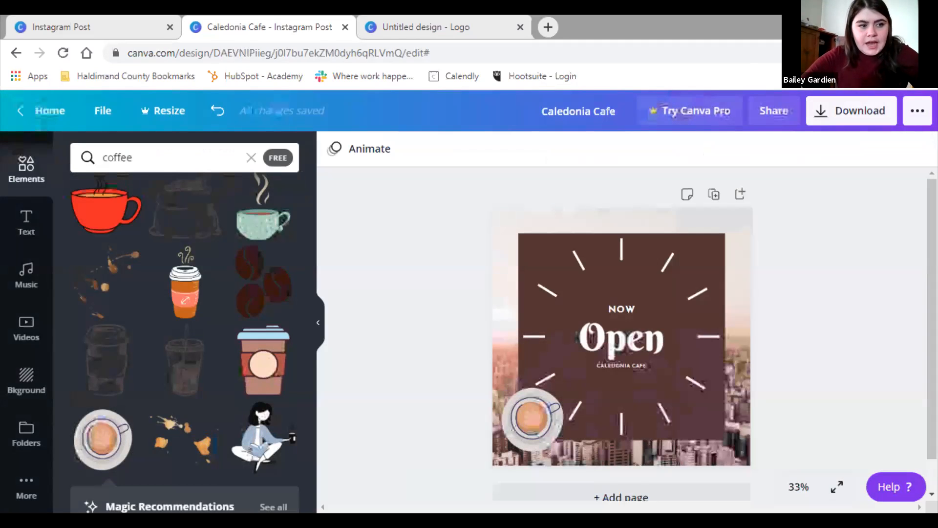
{"action": "scroll", "coordinate": [26, 317], "scroll_direction": "up", "scroll_amount": 3}
{"action": "scroll", "coordinate": [26, 215], "scroll_direction": "down", "scroll_amount": 1}
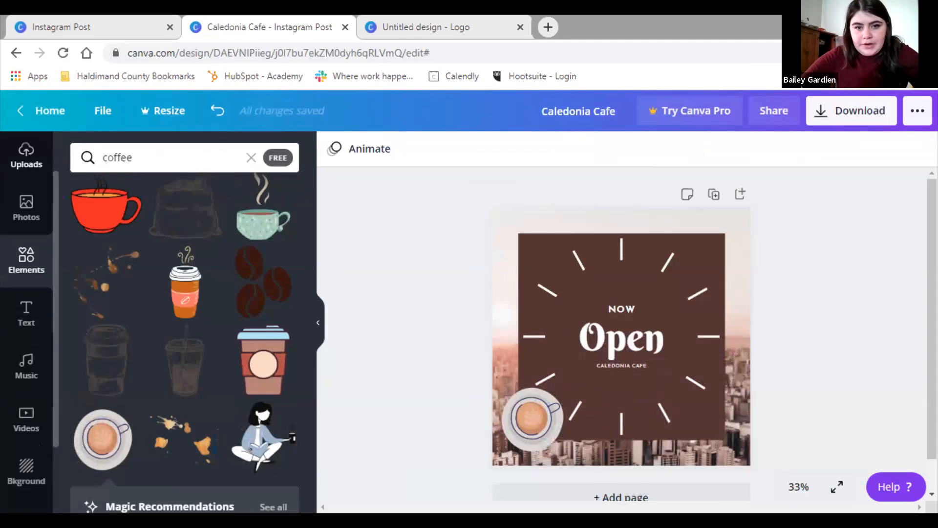
{"action": "scroll", "coordinate": [26, 318], "scroll_direction": "down", "scroll_amount": 1}
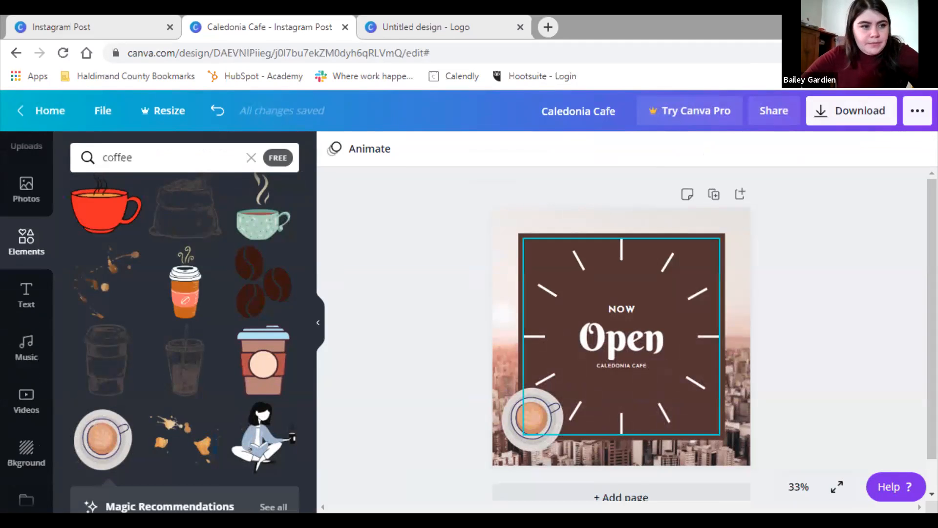
{"action": "scroll", "coordinate": [27, 317], "scroll_direction": "up", "scroll_amount": 2}
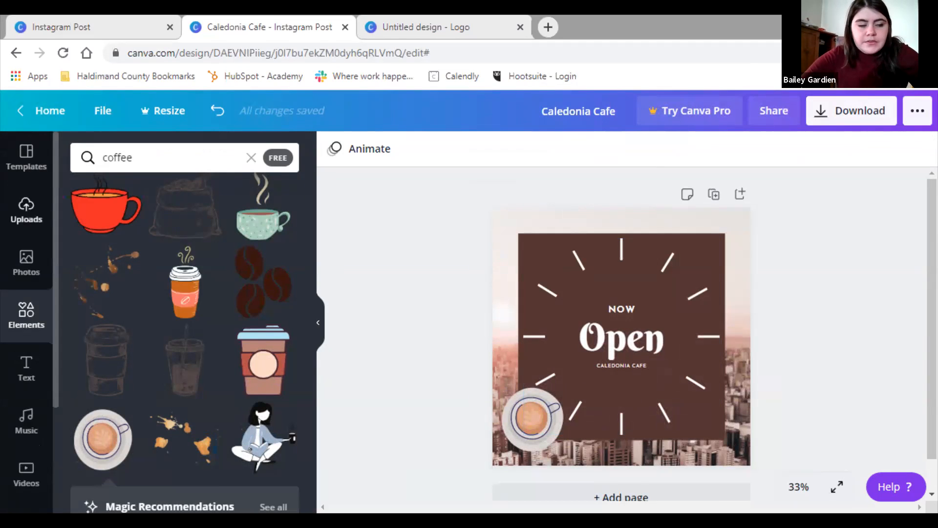
{"action": "left_click", "coordinate": [26, 210]}
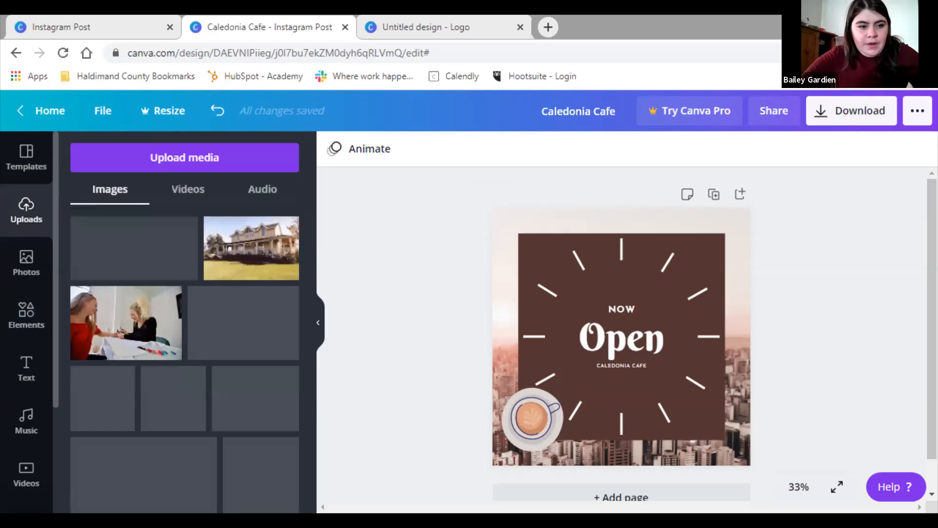
{"action": "scroll", "coordinate": [184, 357], "scroll_direction": "down", "scroll_amount": 1}
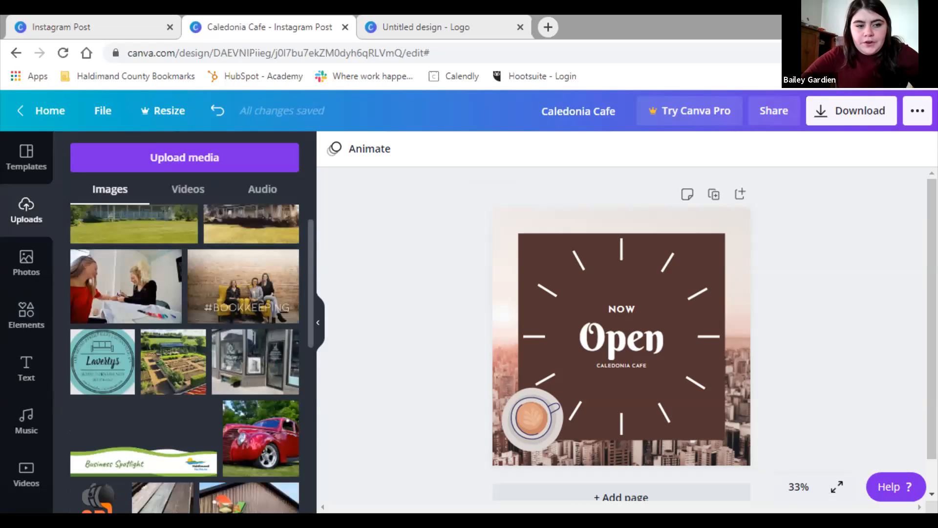
{"action": "scroll", "coordinate": [185, 356], "scroll_direction": "down", "scroll_amount": 4}
{"action": "scroll", "coordinate": [185, 356], "scroll_direction": "up", "scroll_amount": 4}
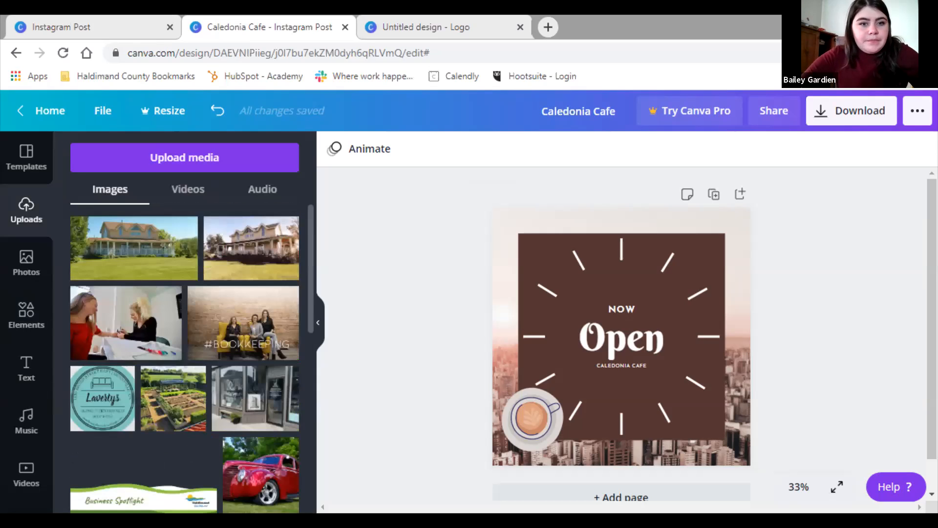
{"action": "scroll", "coordinate": [184, 357], "scroll_direction": "down", "scroll_amount": 1}
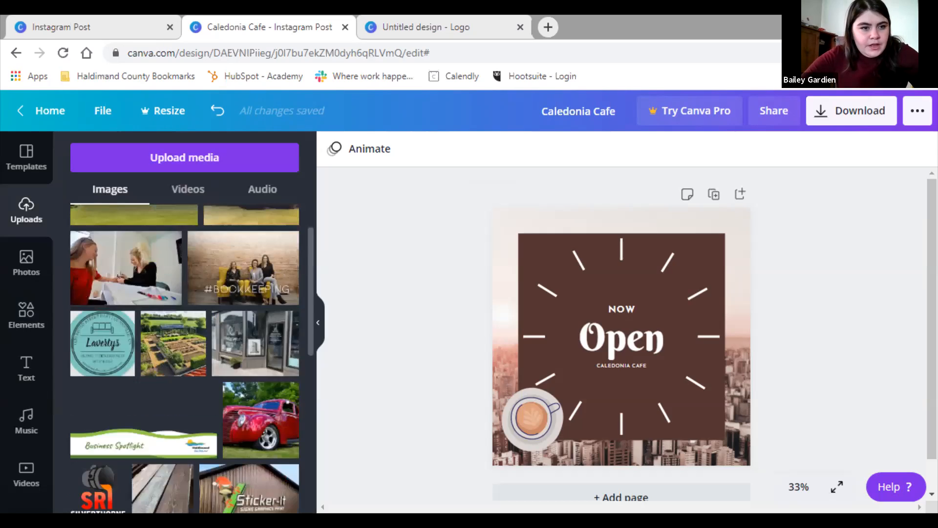
{"action": "scroll", "coordinate": [261, 250], "scroll_direction": "down", "scroll_amount": 10}
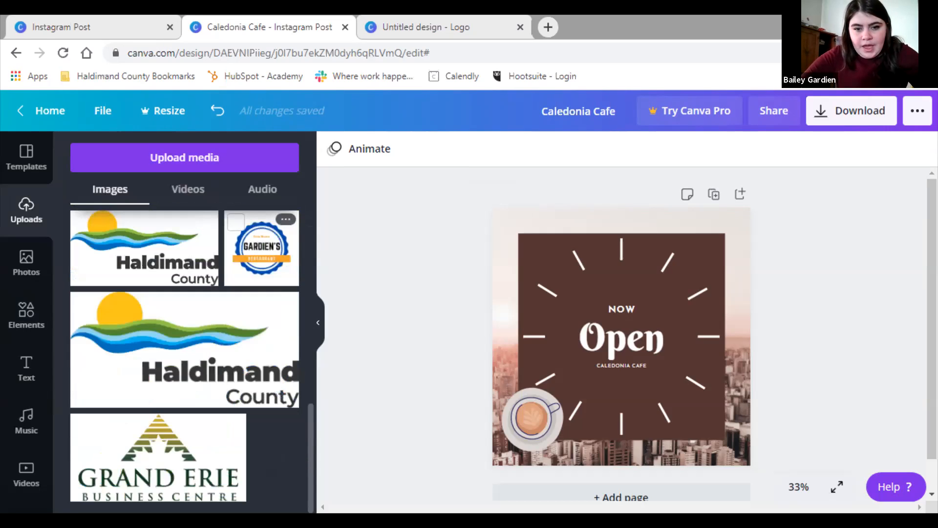
Add, resize and delete the restaurant logo, then show the Upload media sources
{"action": "left_click", "coordinate": [262, 249]}
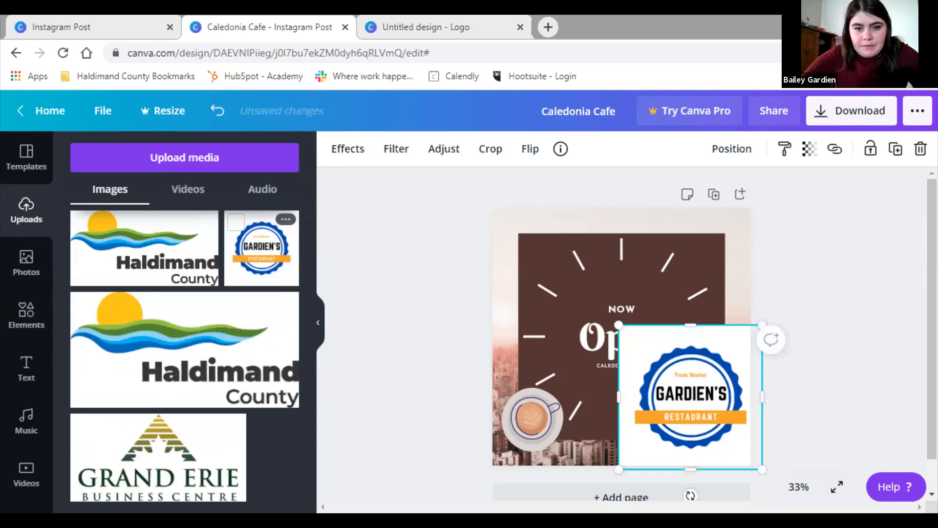
{"action": "left_click_drag", "start_coordinate": [619, 325], "coordinate": [679, 386]}
{"action": "left_click_drag", "start_coordinate": [718, 425], "coordinate": [645, 376]}
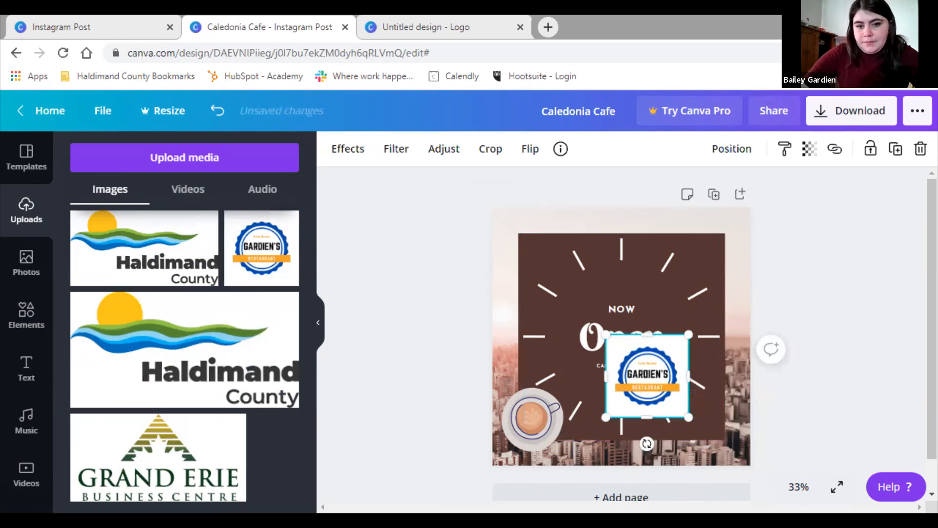
{"action": "right_click", "coordinate": [652, 371]}
{"action": "left_click", "coordinate": [700, 277]}
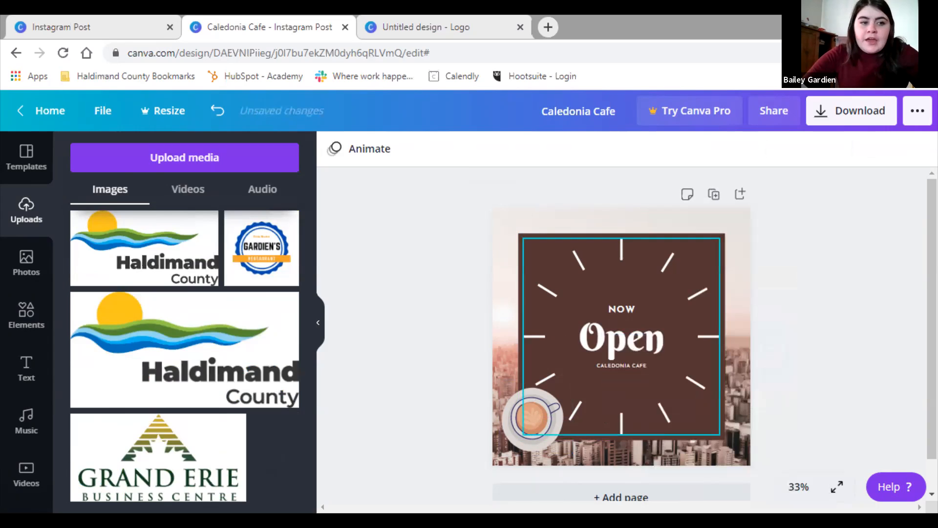
{"action": "left_click", "coordinate": [184, 157]}
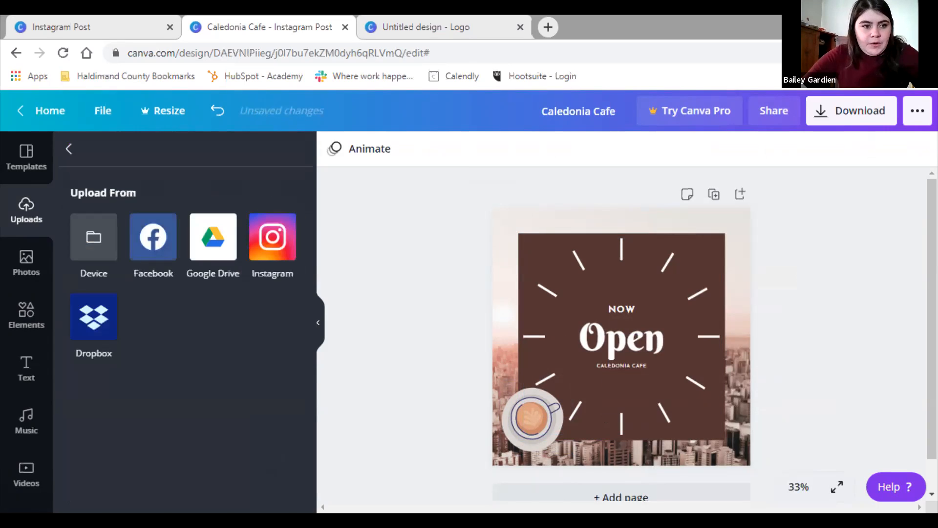
Switch between the uploaded Videos and Audio tabs, ending on the empty Videos tab
{"action": "left_click", "coordinate": [69, 148]}
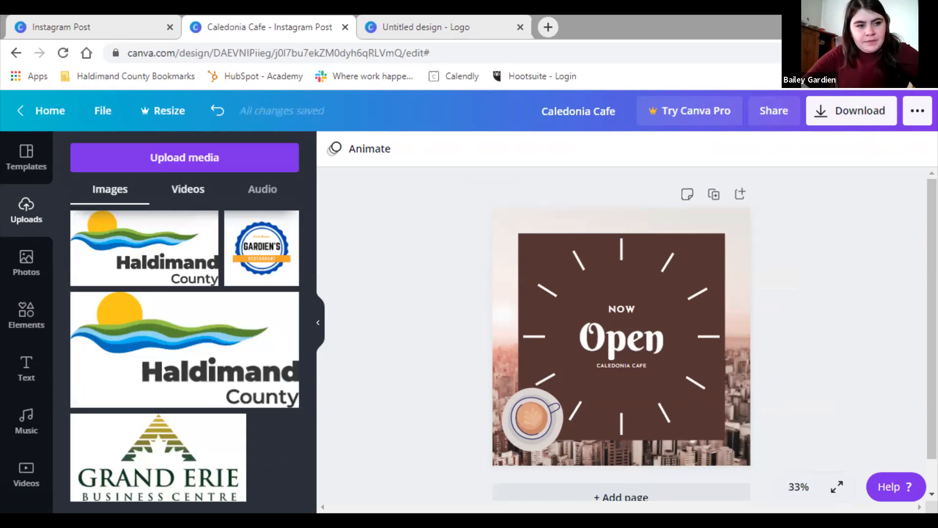
{"action": "left_click", "coordinate": [187, 189]}
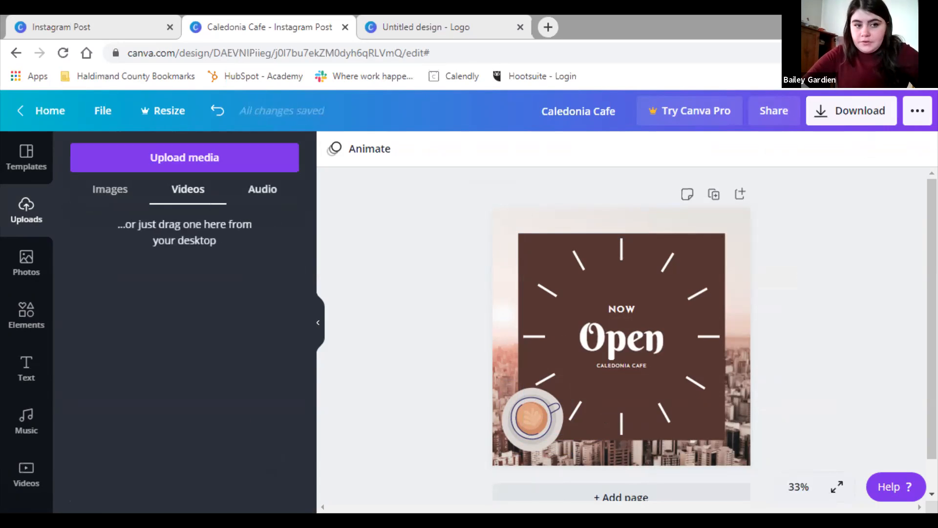
{"action": "left_click", "coordinate": [262, 189]}
{"action": "left_click", "coordinate": [187, 189]}
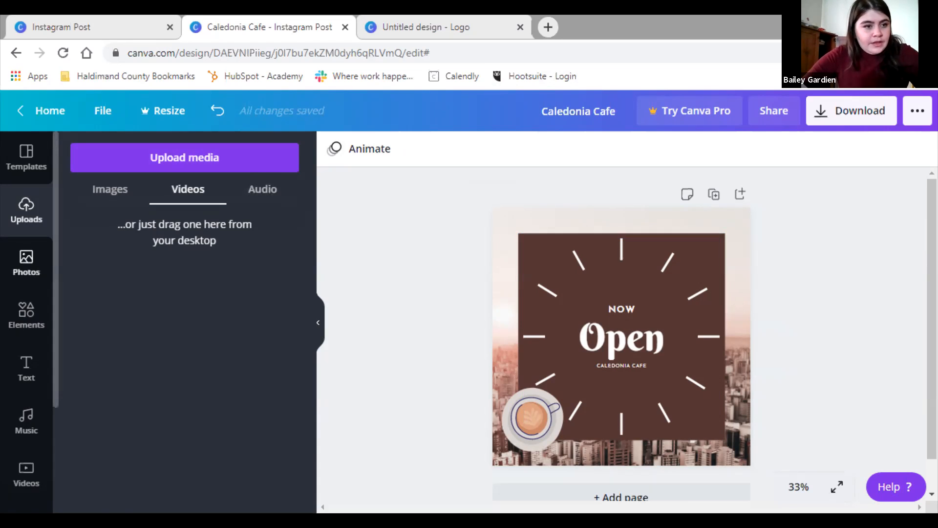
{"action": "scroll", "coordinate": [26, 264], "scroll_direction": "down", "scroll_amount": 3}
Browse stock Music, then Videos, back to Music, and finish on the Photos library
{"action": "left_click", "coordinate": [25, 309]}
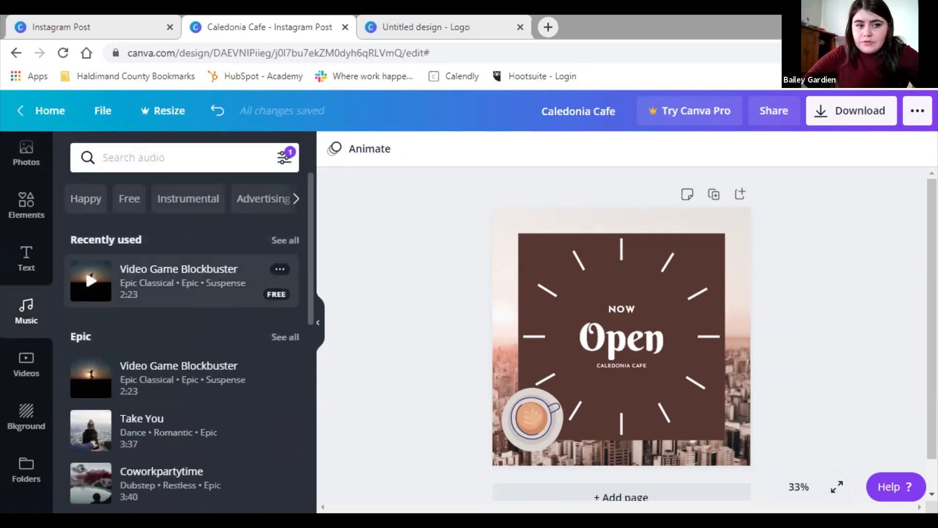
{"action": "scroll", "coordinate": [190, 337], "scroll_direction": "down", "scroll_amount": 2}
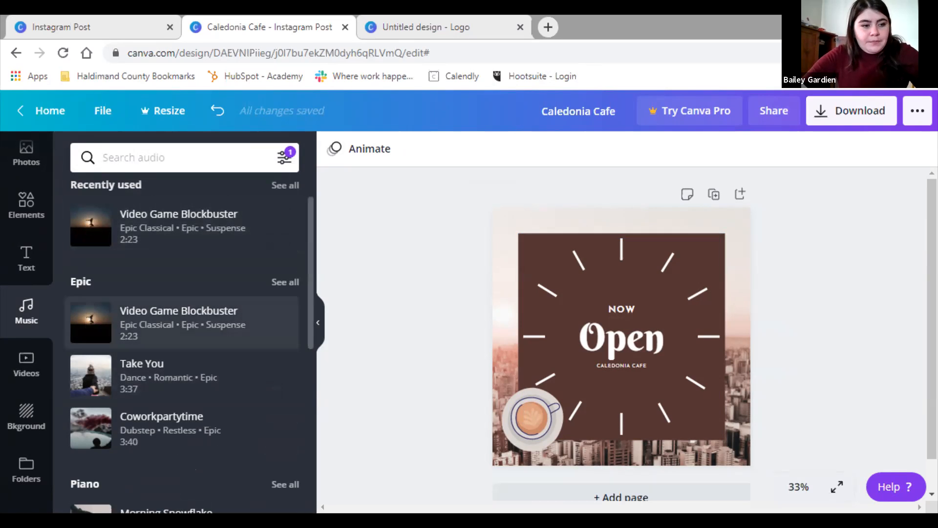
{"action": "left_click", "coordinate": [26, 364]}
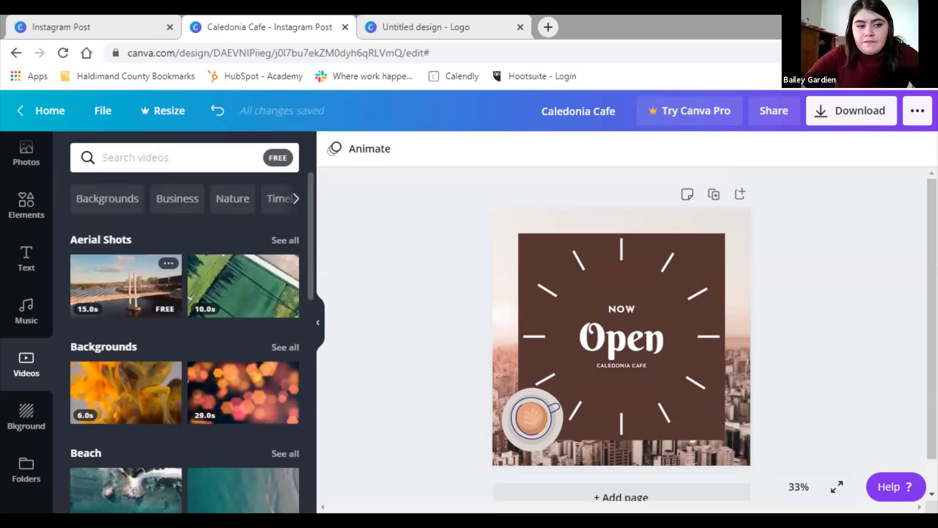
{"action": "left_click", "coordinate": [26, 311]}
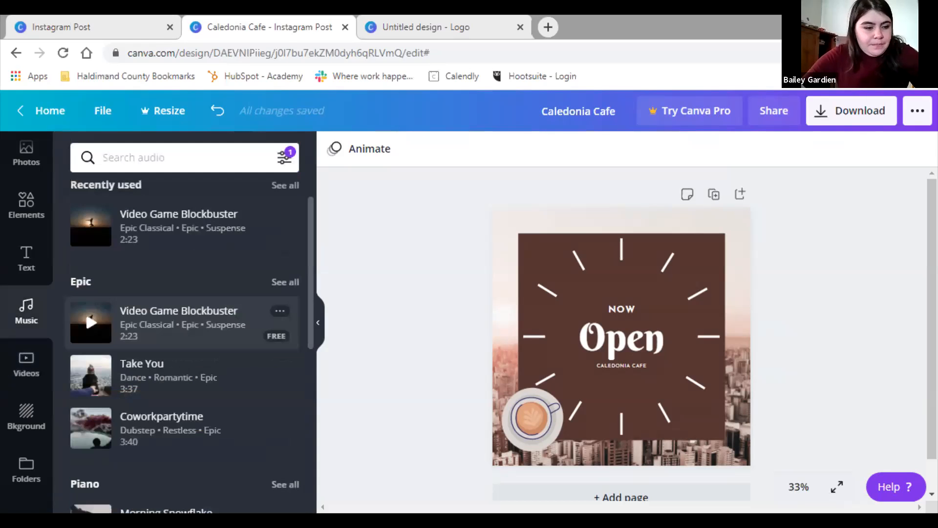
{"action": "scroll", "coordinate": [186, 320], "scroll_direction": "down", "scroll_amount": 3}
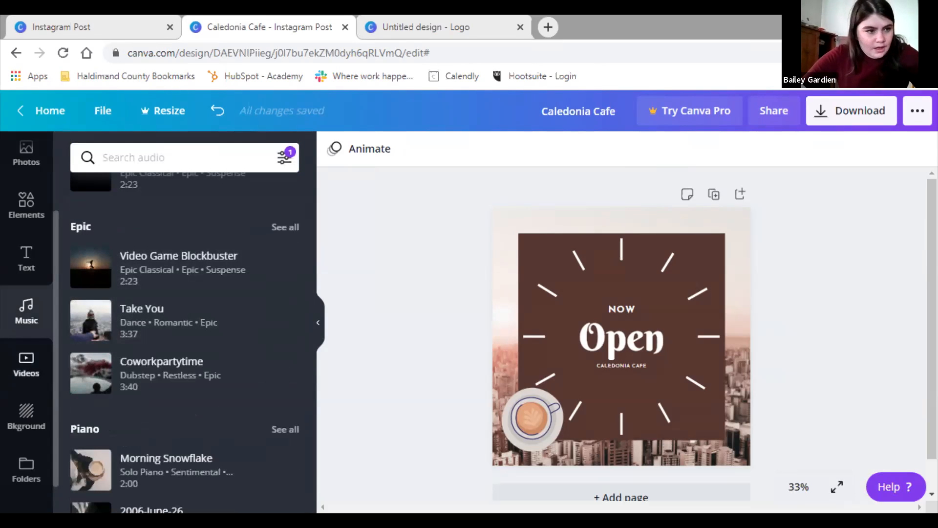
{"action": "scroll", "coordinate": [27, 323], "scroll_direction": "down", "scroll_amount": 1}
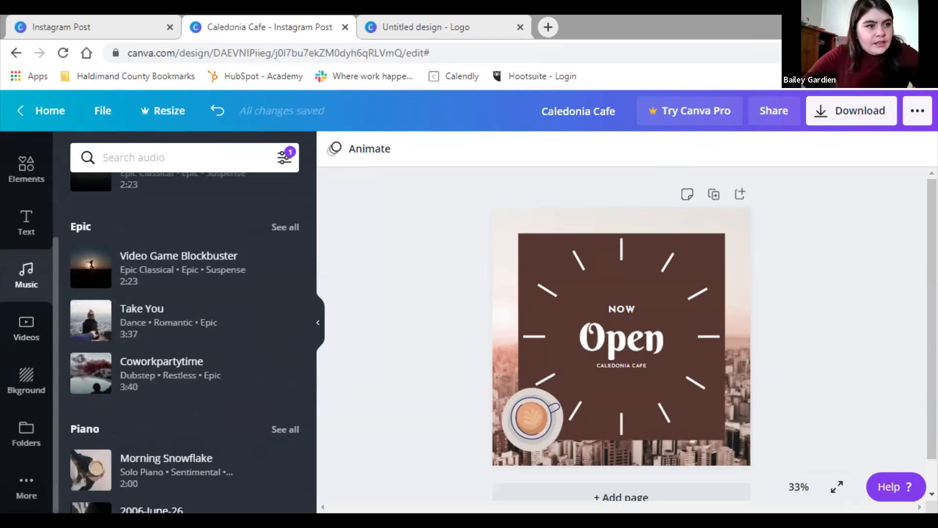
{"action": "scroll", "coordinate": [27, 322], "scroll_direction": "up", "scroll_amount": 2}
{"action": "scroll", "coordinate": [26, 323], "scroll_direction": "up", "scroll_amount": 1}
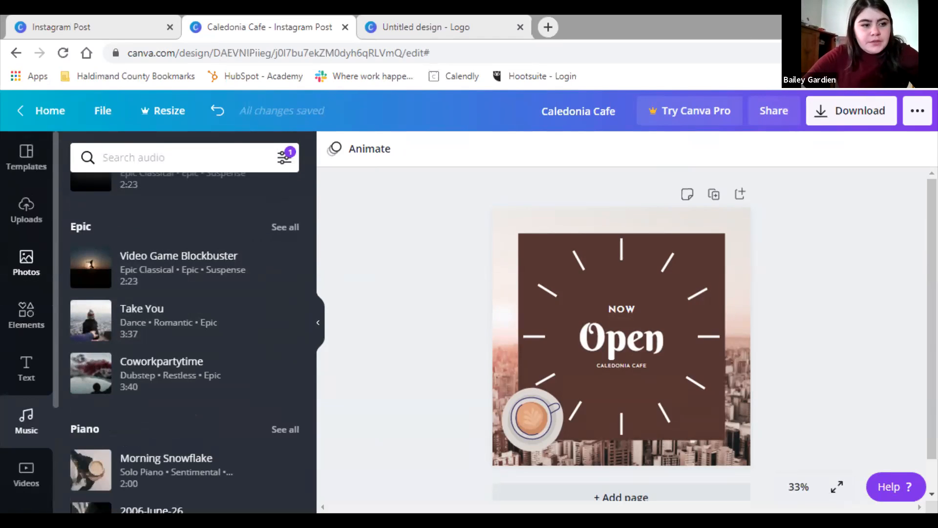
{"action": "left_click", "coordinate": [26, 261]}
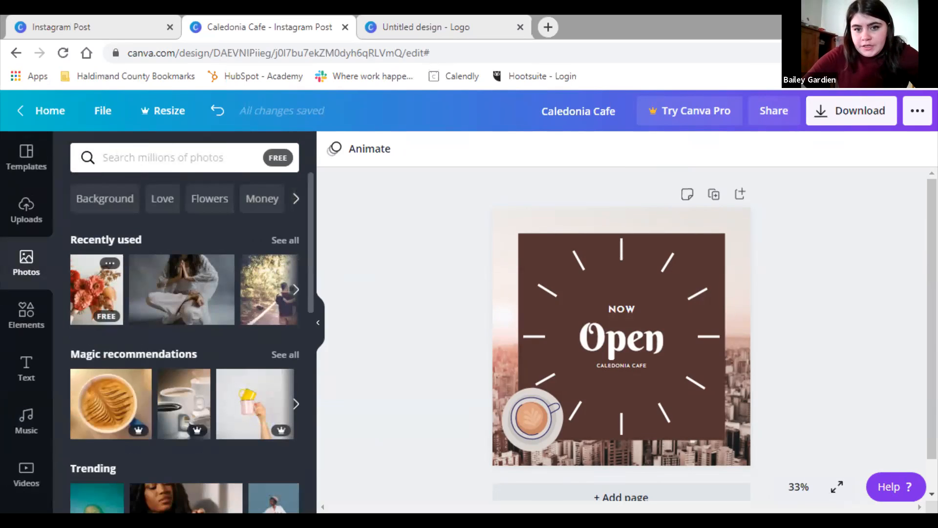
Add a flower photo centred in the brown square and lower its brightness
{"action": "left_click", "coordinate": [96, 289]}
{"action": "left_click_drag", "start_coordinate": [699, 223], "coordinate": [670, 262]}
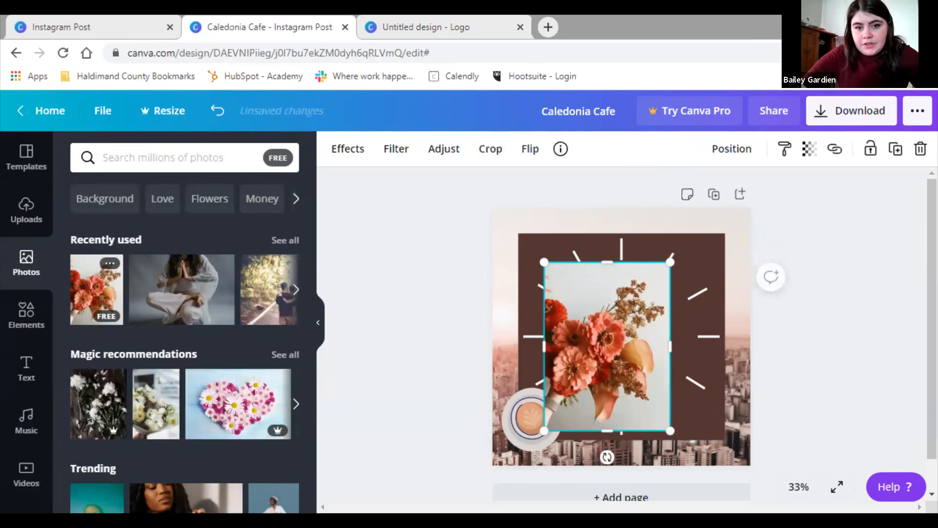
{"action": "left_click_drag", "start_coordinate": [606, 346], "coordinate": [626, 333]}
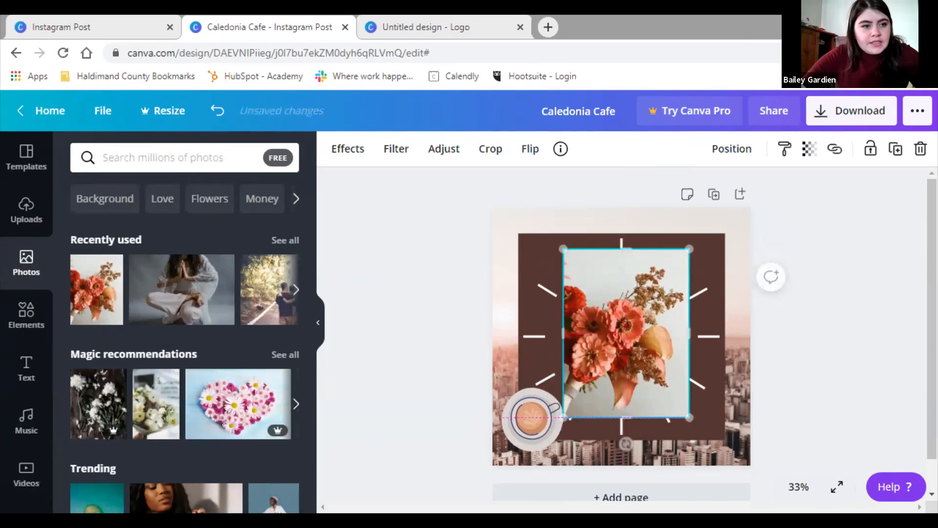
{"action": "left_click", "coordinate": [347, 148]}
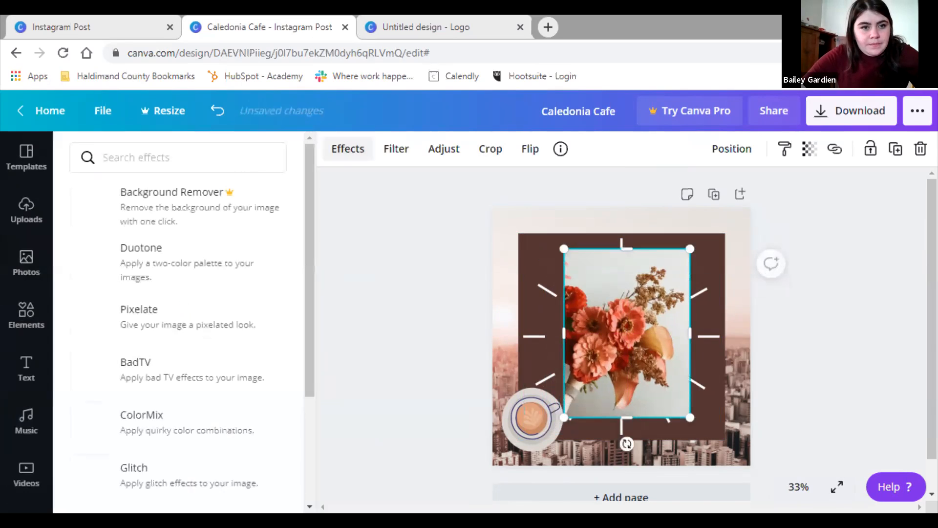
{"action": "left_click", "coordinate": [396, 149]}
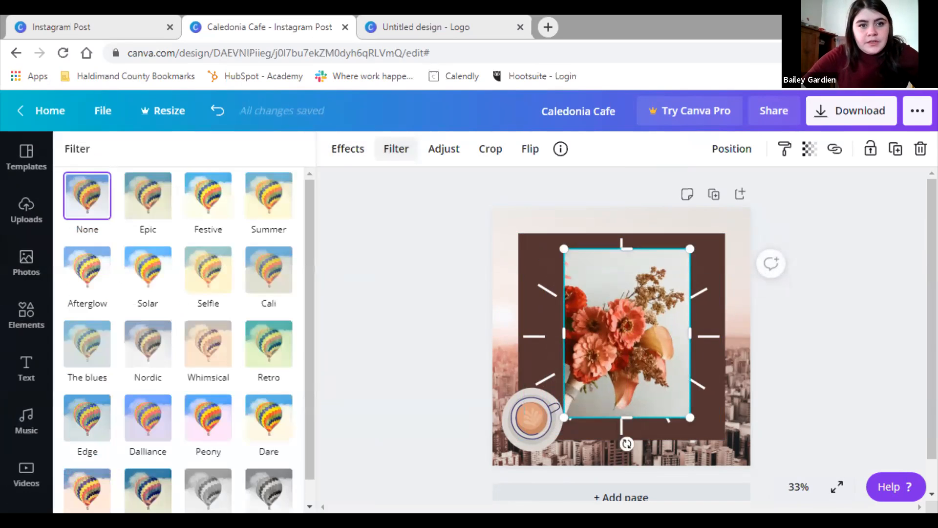
{"action": "left_click", "coordinate": [444, 148]}
{"action": "mouse_move", "coordinate": [196, 183]}
{"action": "left_mouse_down"}
{"action": "mouse_move", "coordinate": [170, 184]}
{"action": "mouse_move", "coordinate": [188, 184]}
{"action": "left_mouse_up"}
Delete the flower photo and bring up the Templates library
{"action": "right_click", "coordinate": [649, 332]}
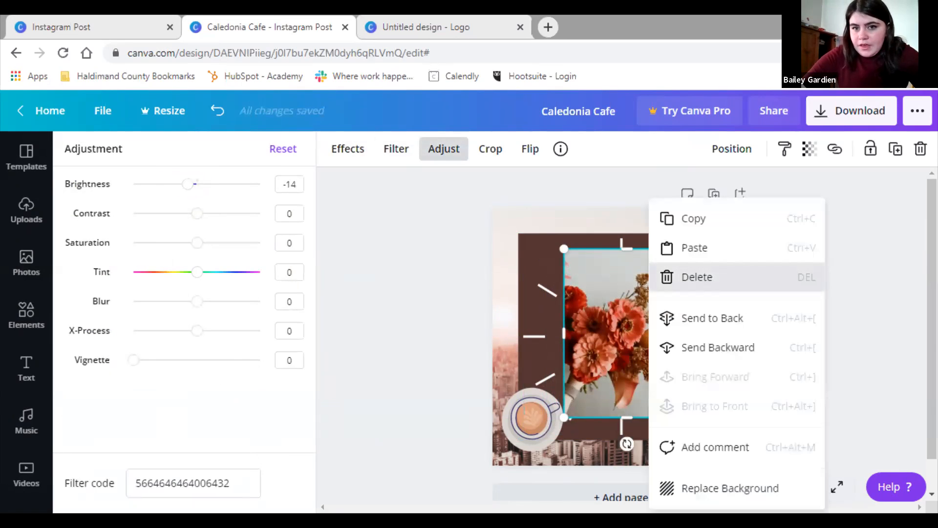
{"action": "left_click", "coordinate": [697, 277]}
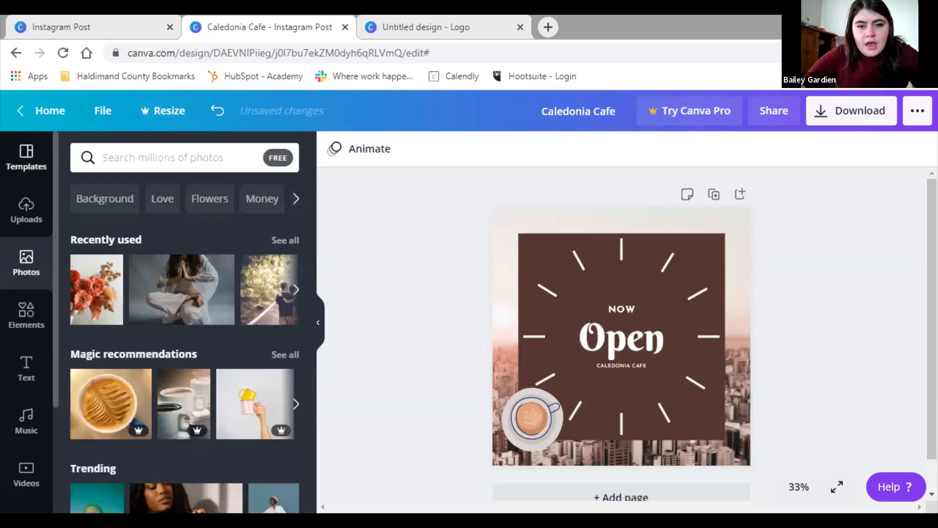
{"action": "left_click", "coordinate": [25, 157]}
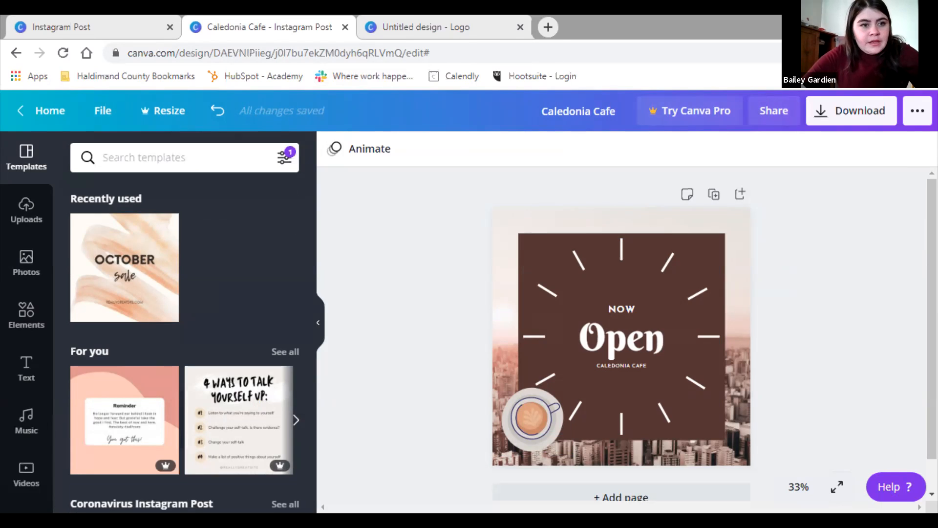
Open the Haldimand Flowers Weekend Sale design, try and undo the Now Open! template, then select and deselect a flower
{"action": "left_click", "coordinate": [49, 110]}
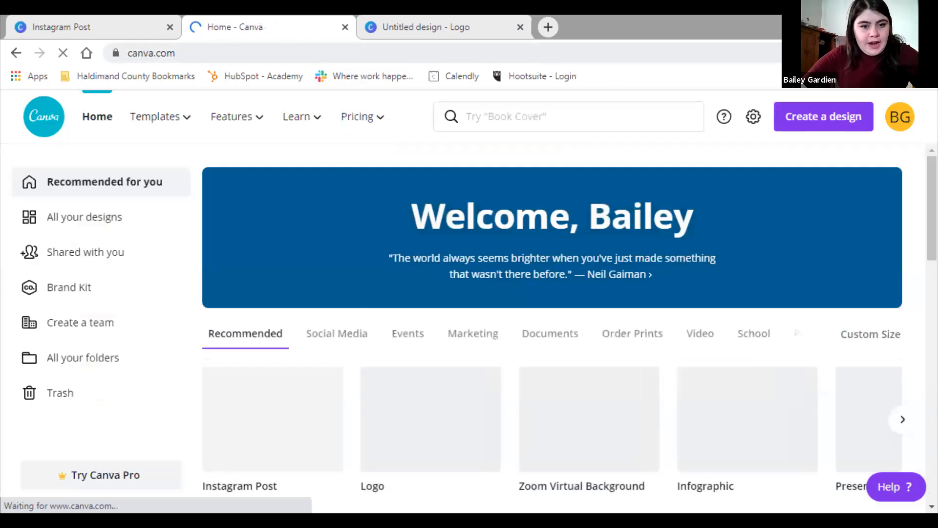
{"action": "scroll", "coordinate": [552, 327], "scroll_direction": "down", "scroll_amount": 1}
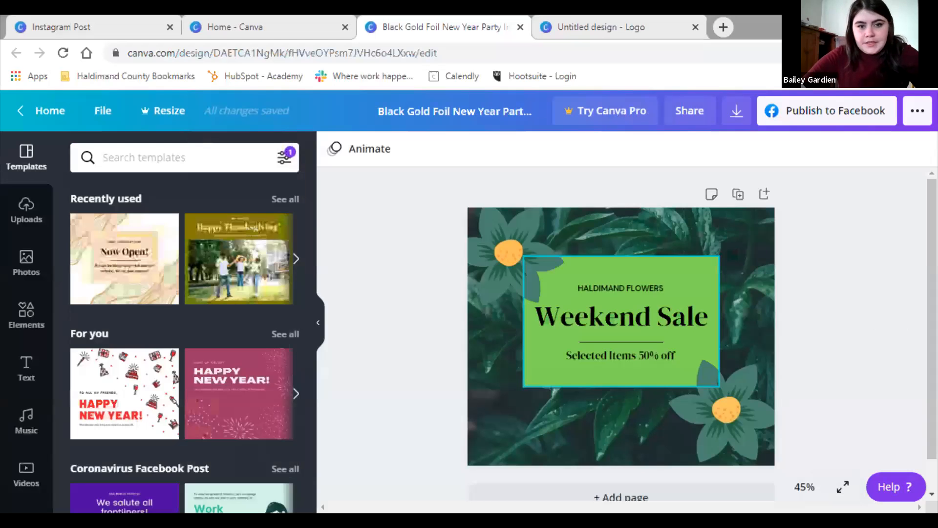
{"action": "left_click", "coordinate": [124, 259]}
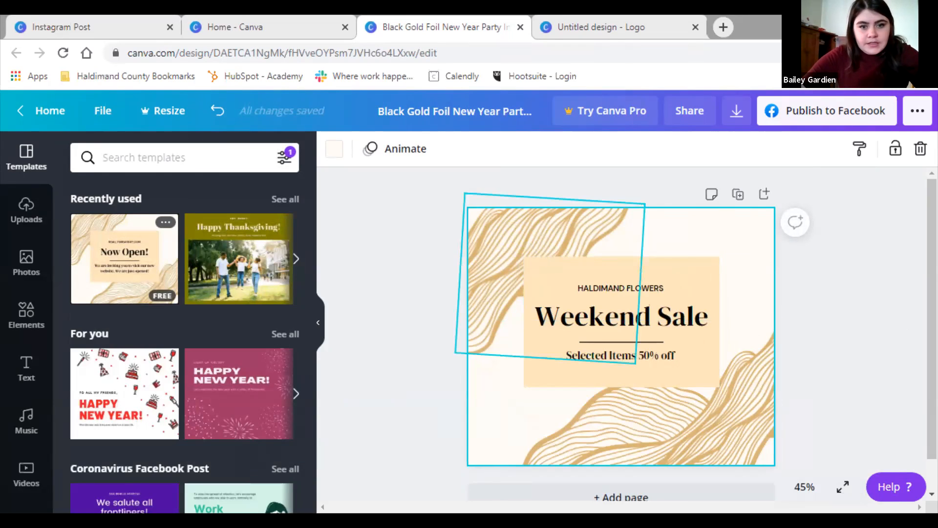
{"action": "key", "text": "ctrl+z"}
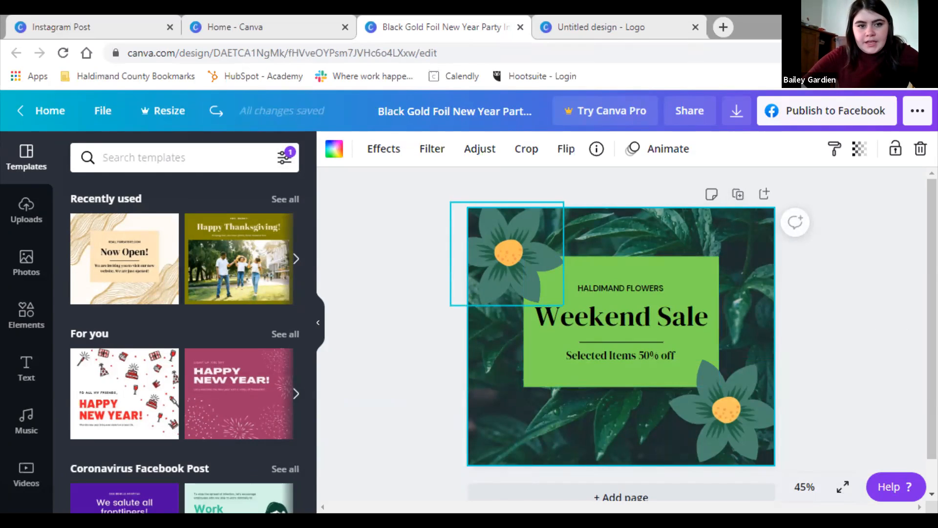
{"action": "left_click", "coordinate": [508, 252]}
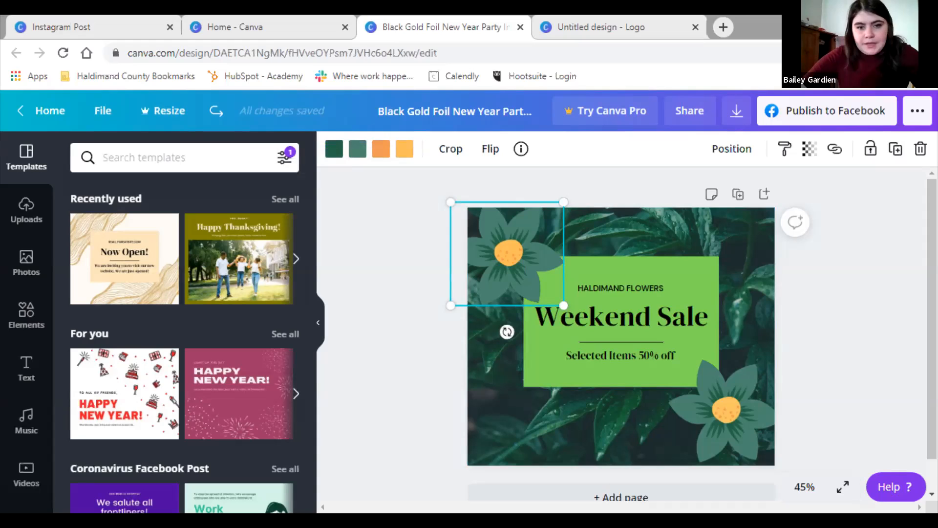
{"action": "key", "text": "Escape"}
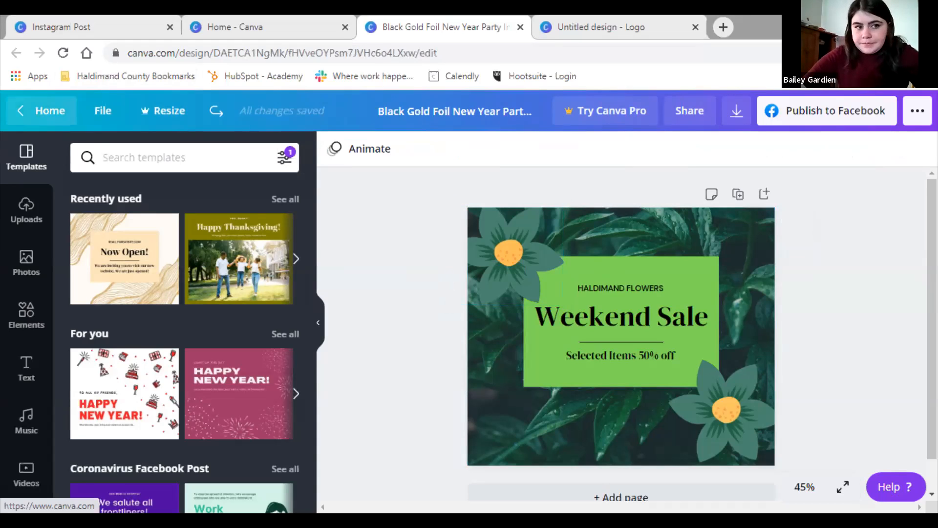
Return to the Canva home page, then switch to PowerPoint's slide 5, Pricing
{"action": "left_click", "coordinate": [48, 111]}
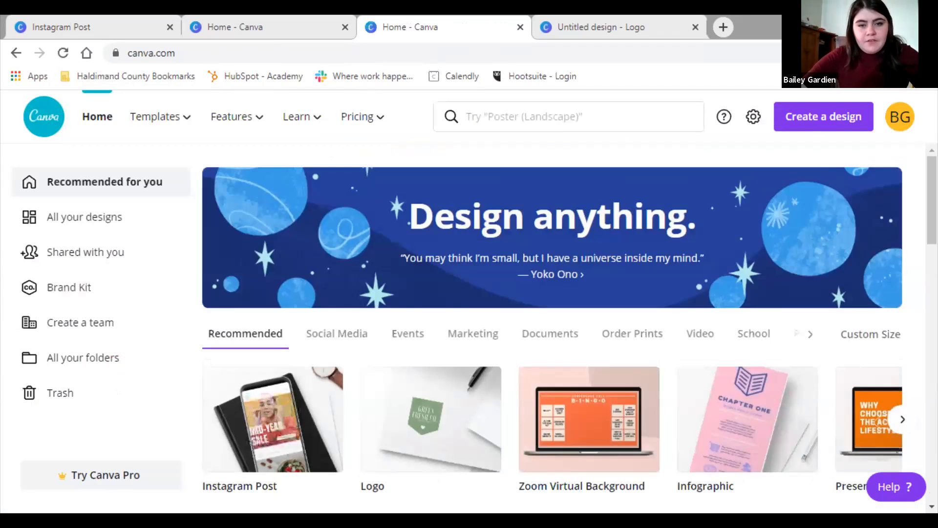
{"action": "mouse_move", "coordinate": [161, 116]}
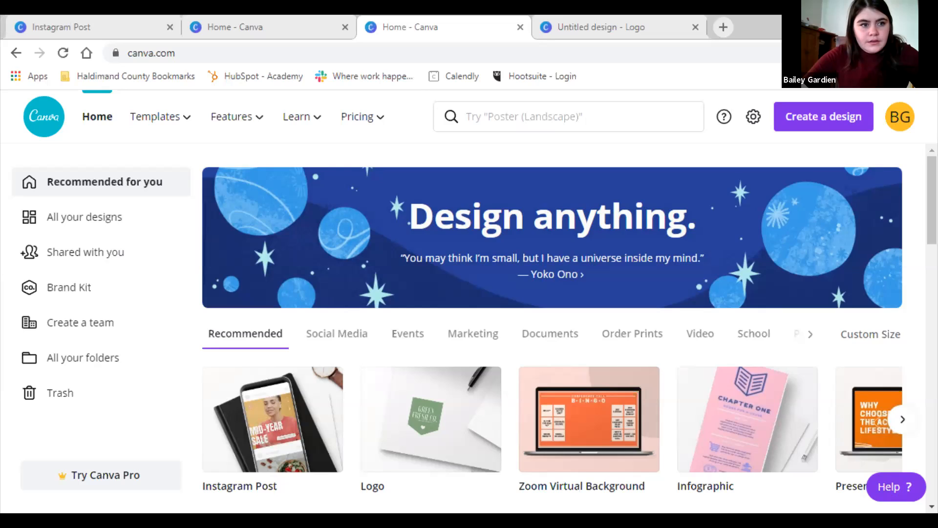
{"action": "key", "text": "alt+Tab"}
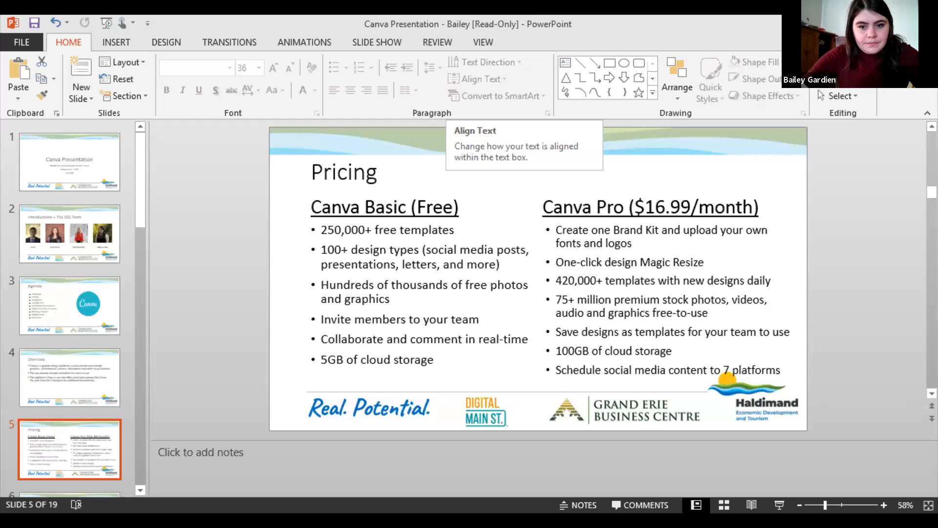